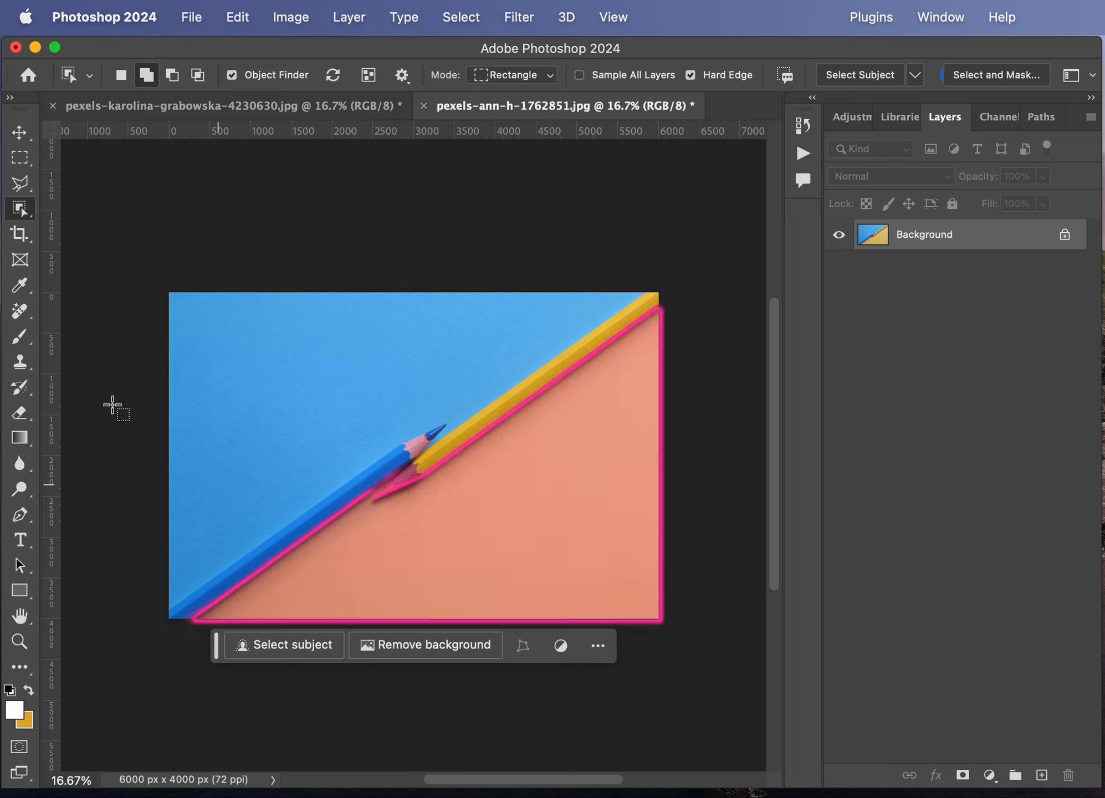
Step: Switch to the pomegranate image and activate its layer with the Move tool, undoing the slight shift of the picture
click(165, 109)
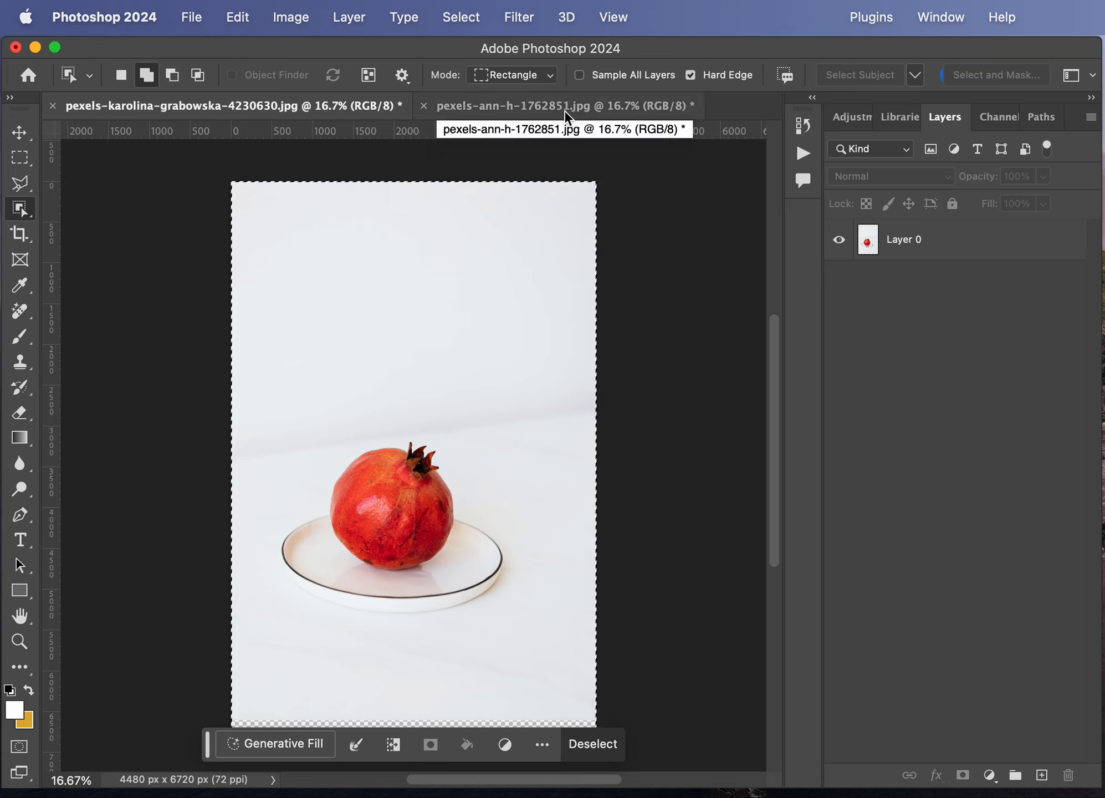
click(17, 131)
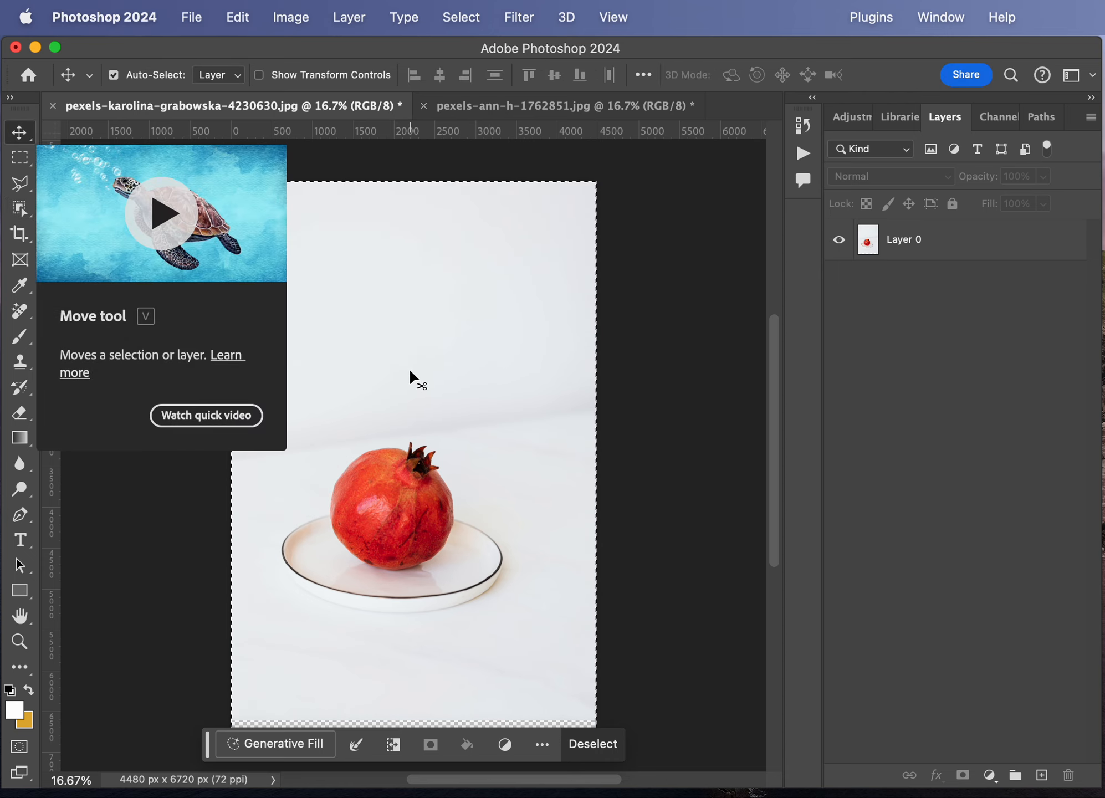
mouse_move(410, 371)
mouse_down()
mouse_move(424, 335)
mouse_move(400, 382)
mouse_move(403, 368)
mouse_up()
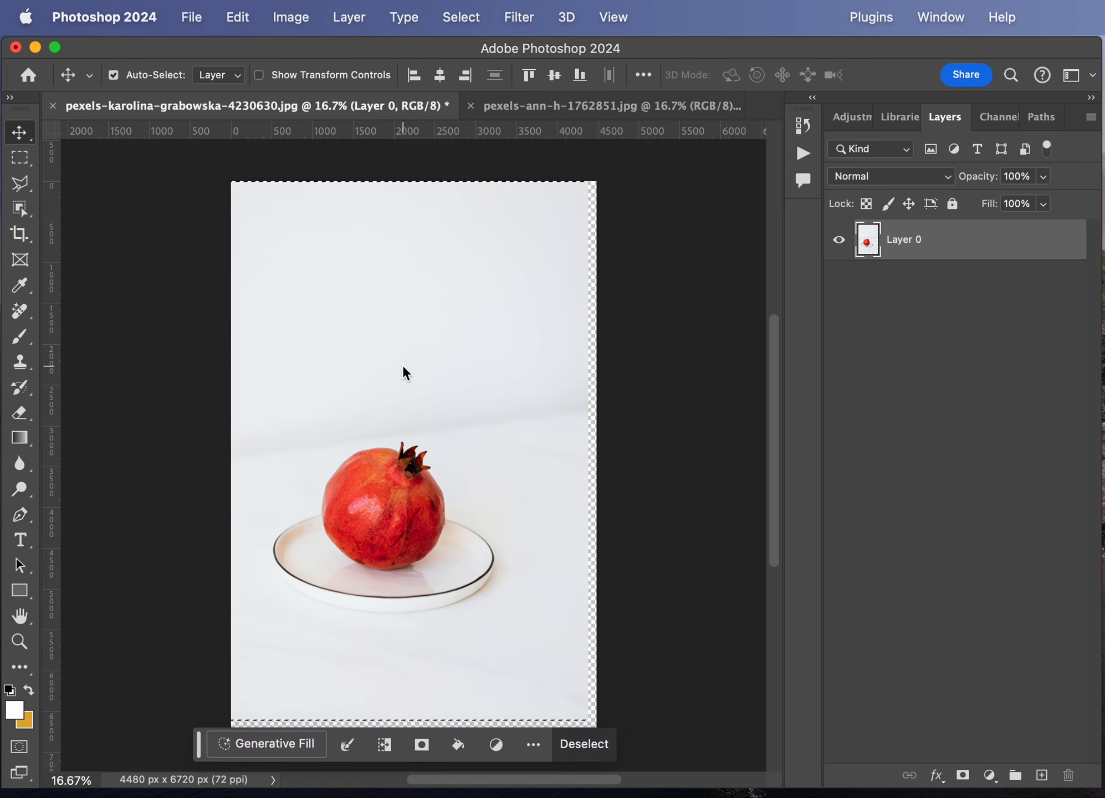
key(super+z)
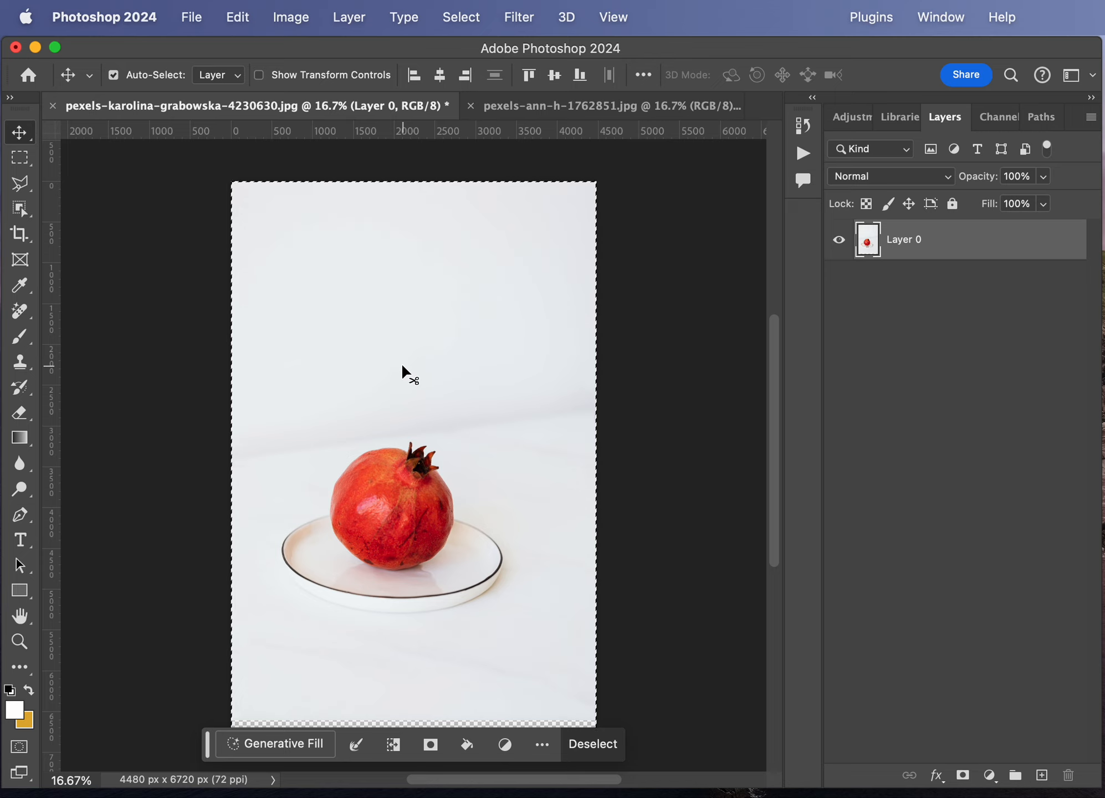
Step: Select the entire canvas of the pomegranate image and copy it
key(super+a)
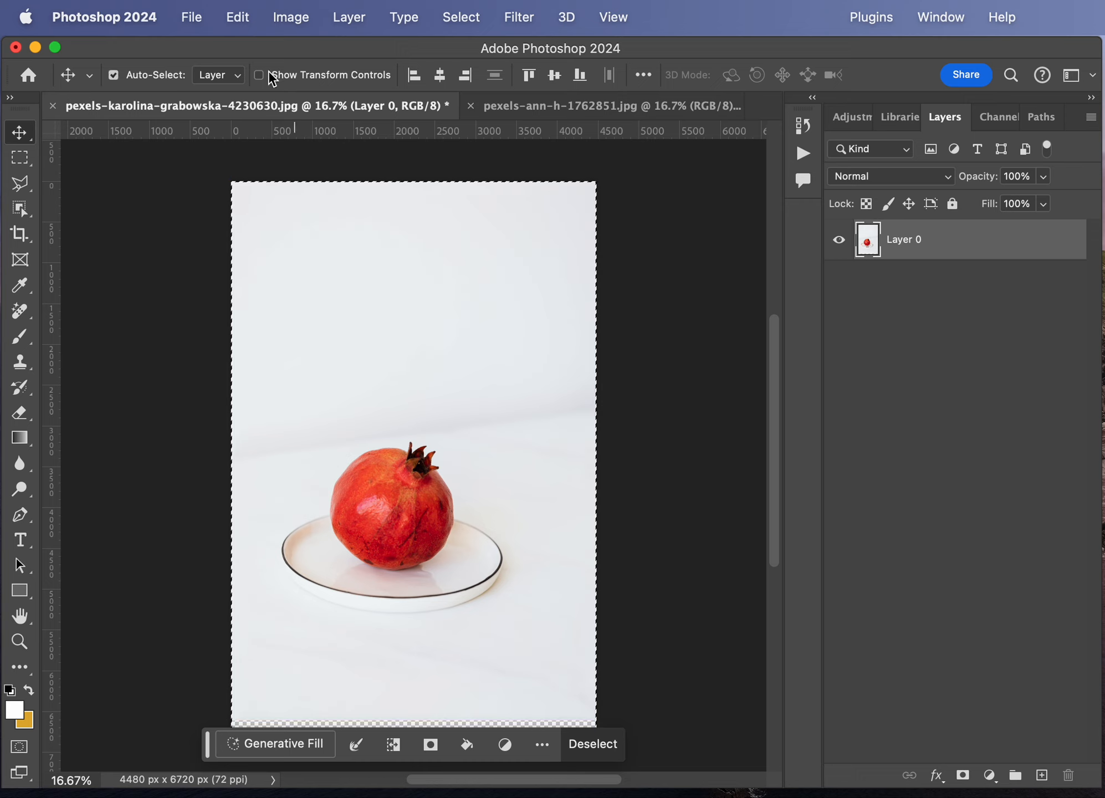
click(249, 18)
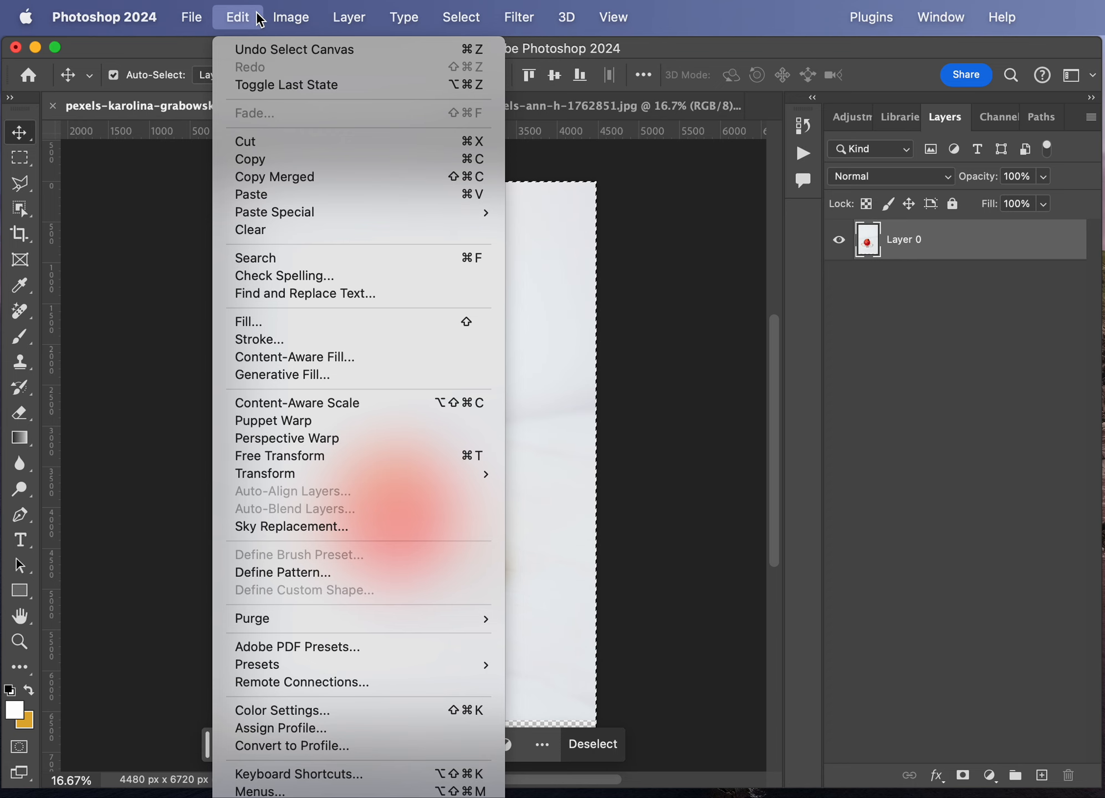
mouse_move(308, 22)
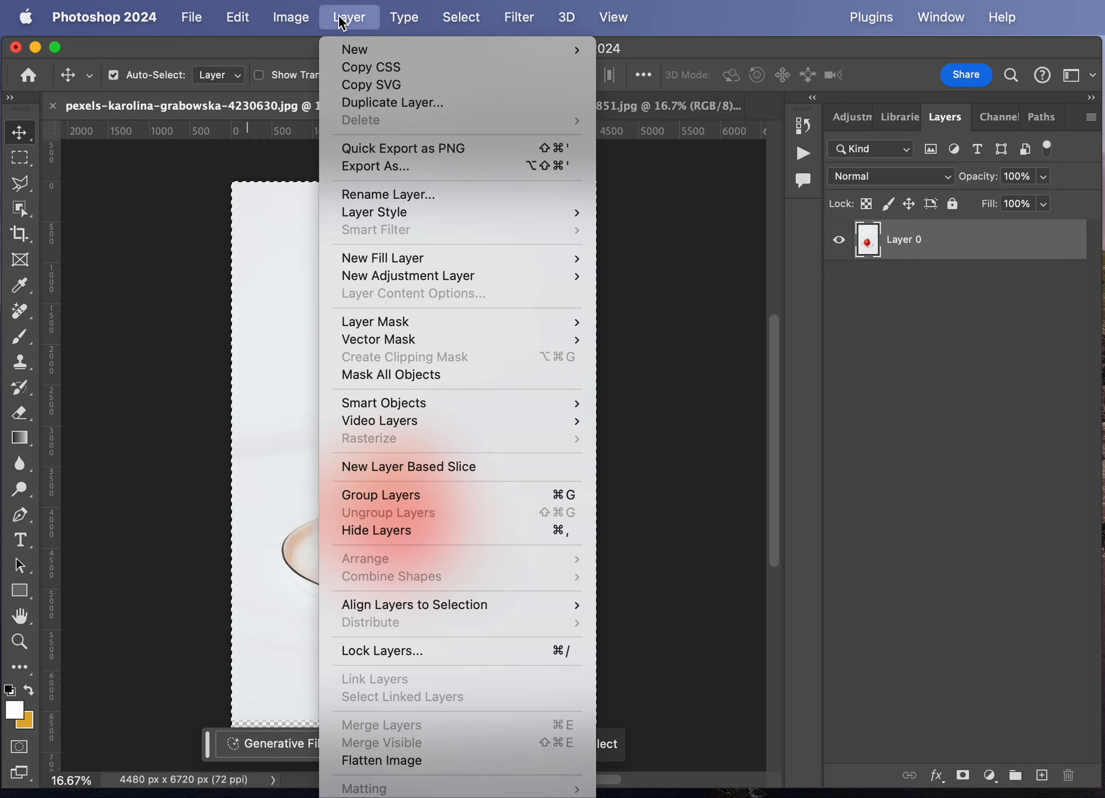
mouse_move(445, 16)
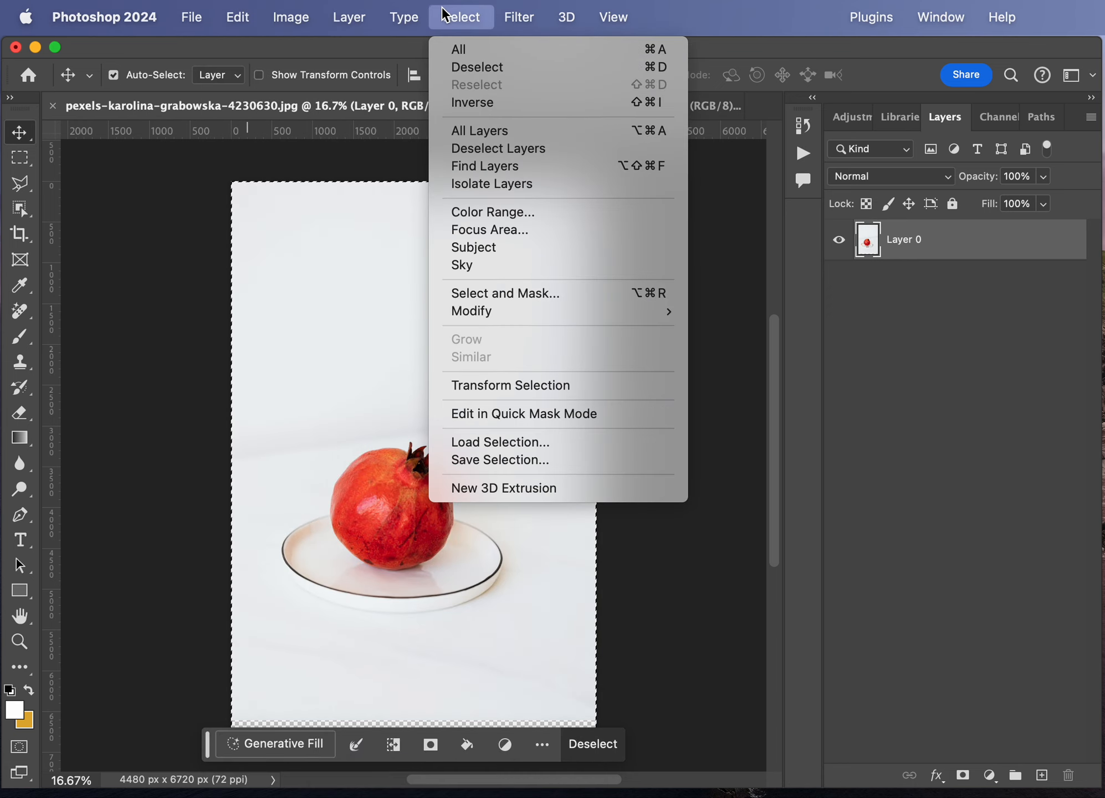
click(459, 50)
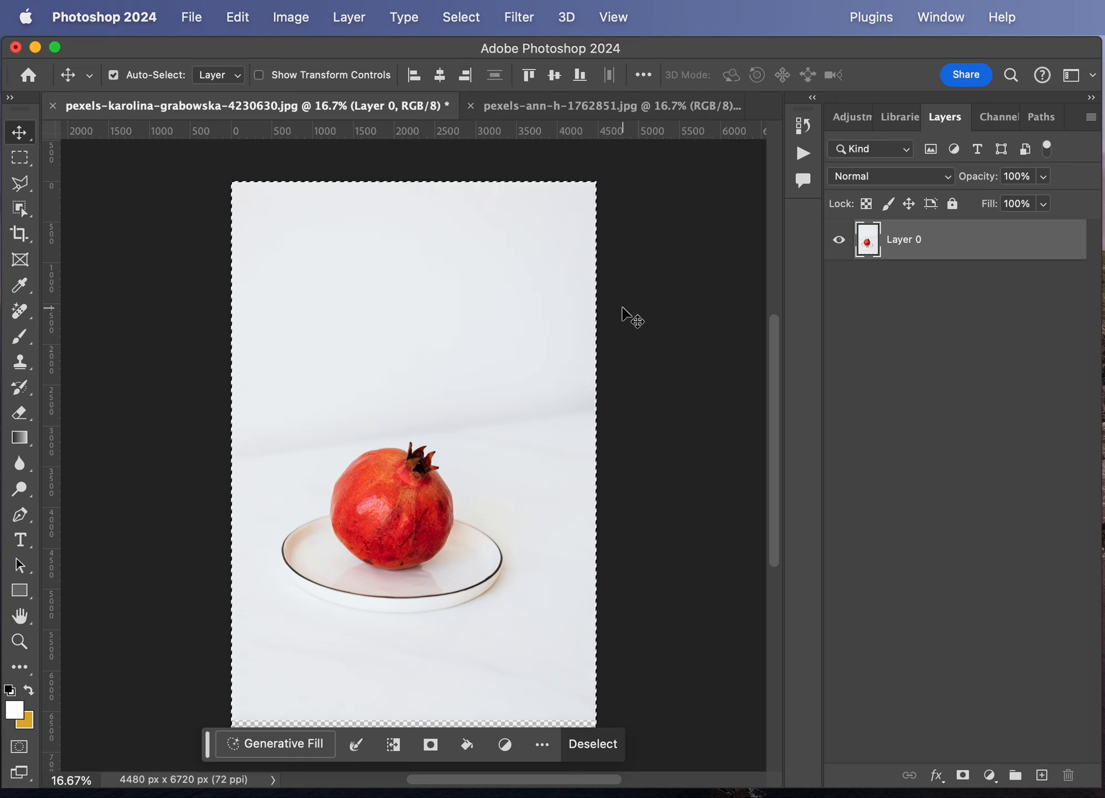
key(super+c)
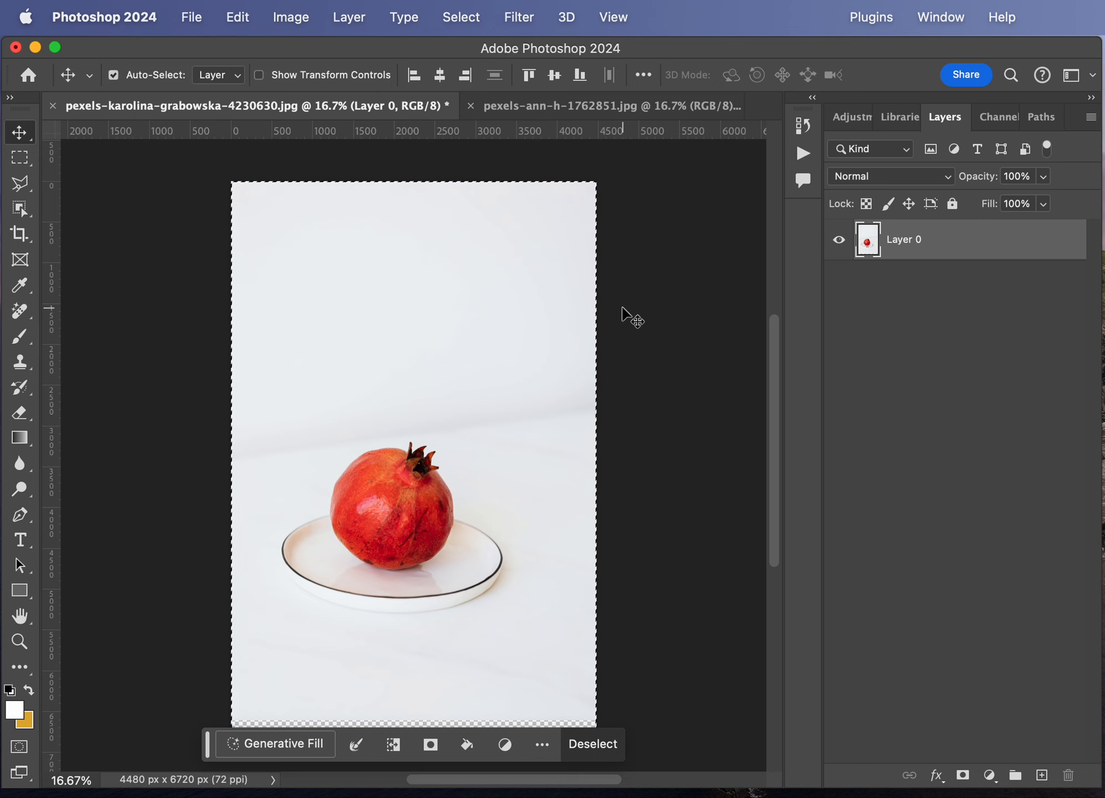
click(239, 17)
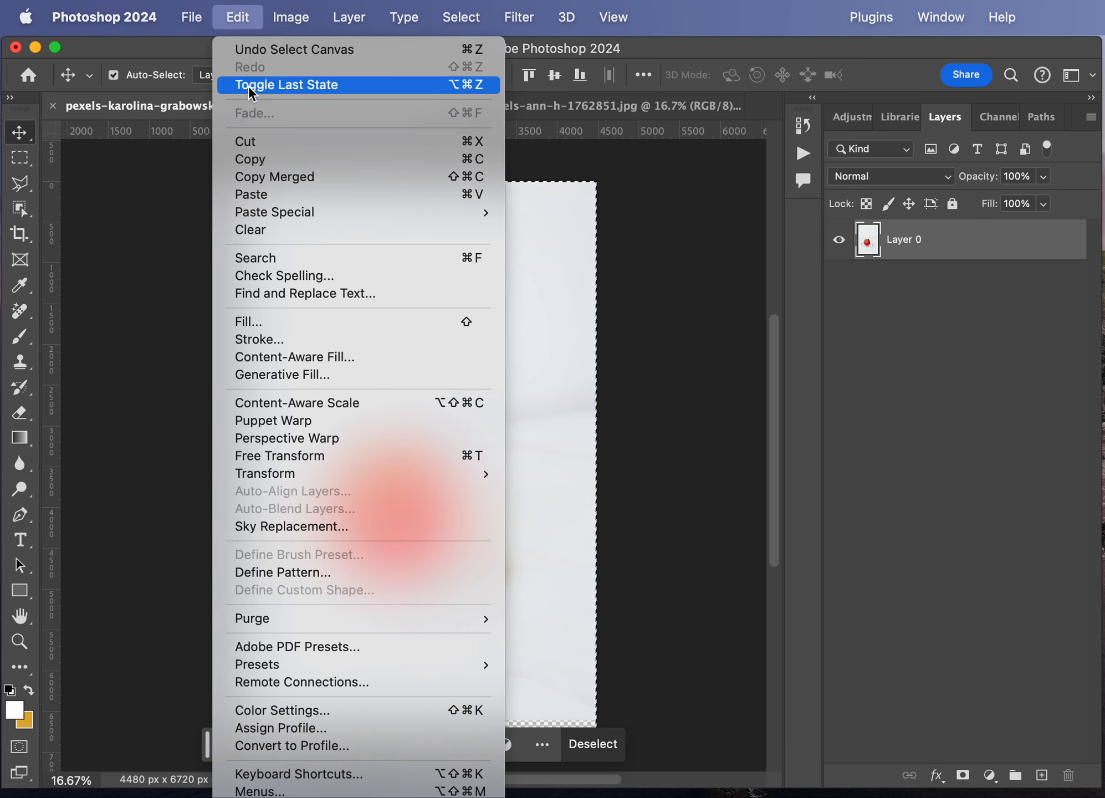
click(270, 159)
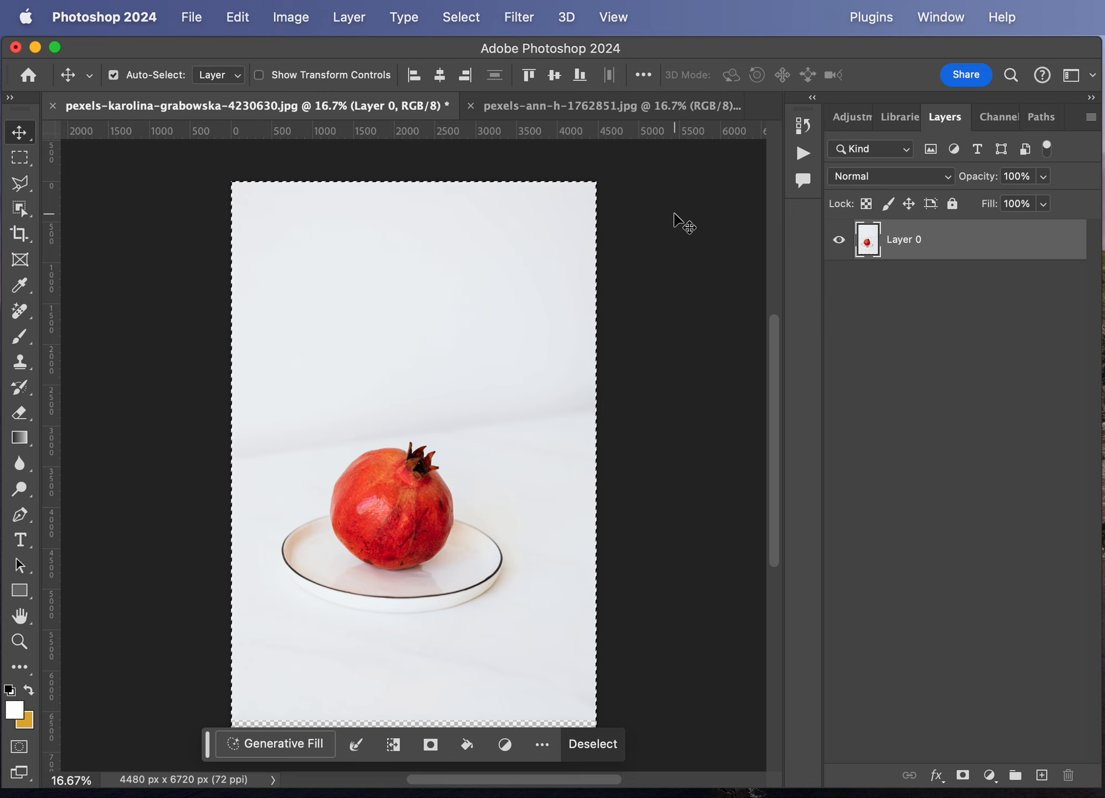
Step: Paste the copied pomegranate picture as a new layer into the coloured pencils image
click(610, 111)
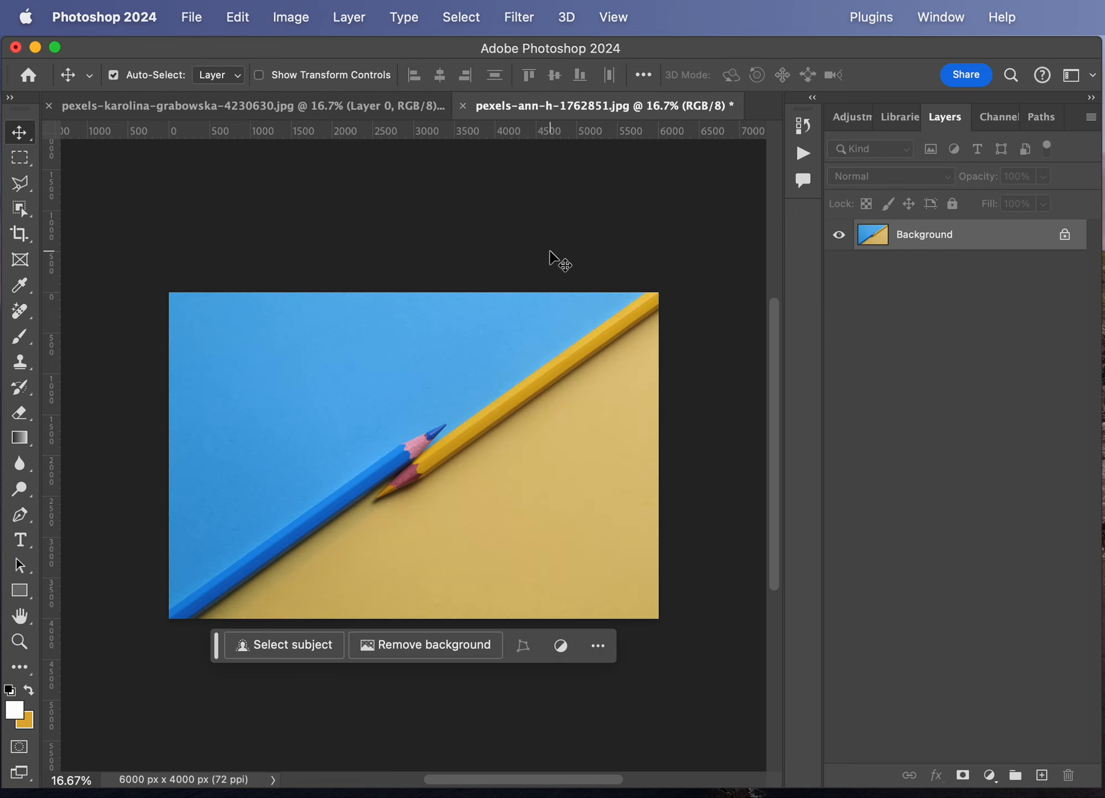
key(super+v)
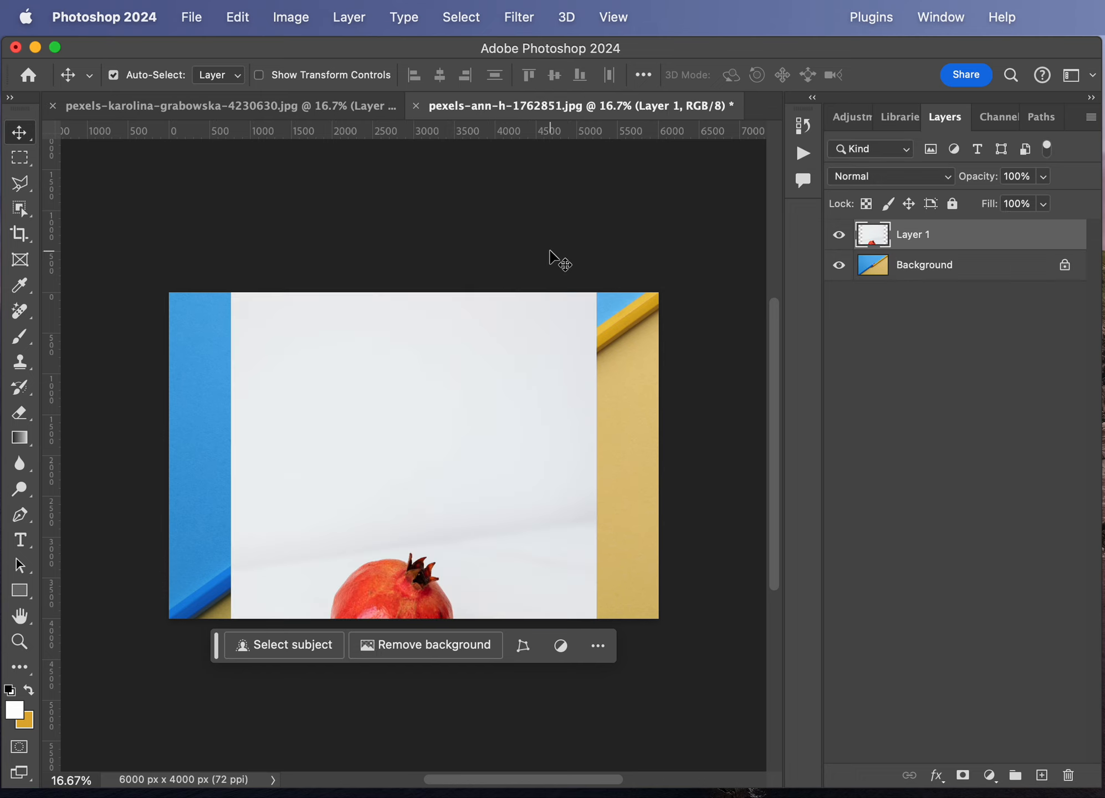
click(238, 17)
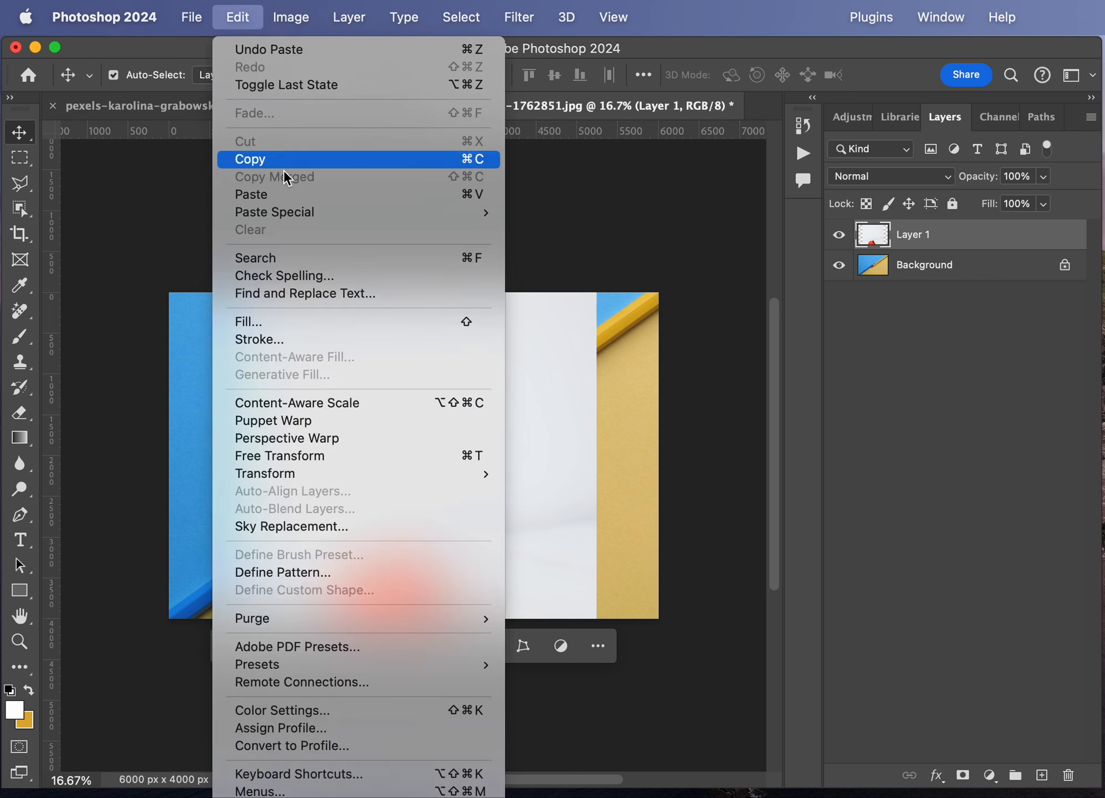
click(669, 244)
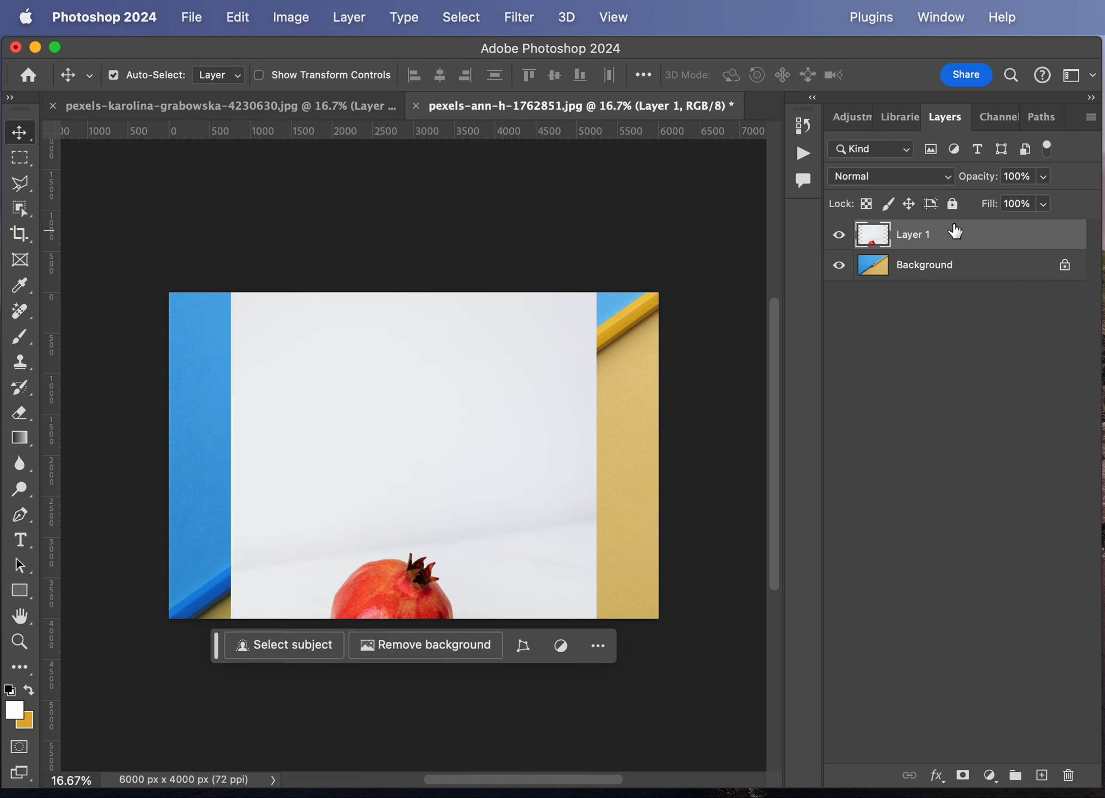
Step: Rename the pasted pomegranate layer to "subject"
double_click(914, 235)
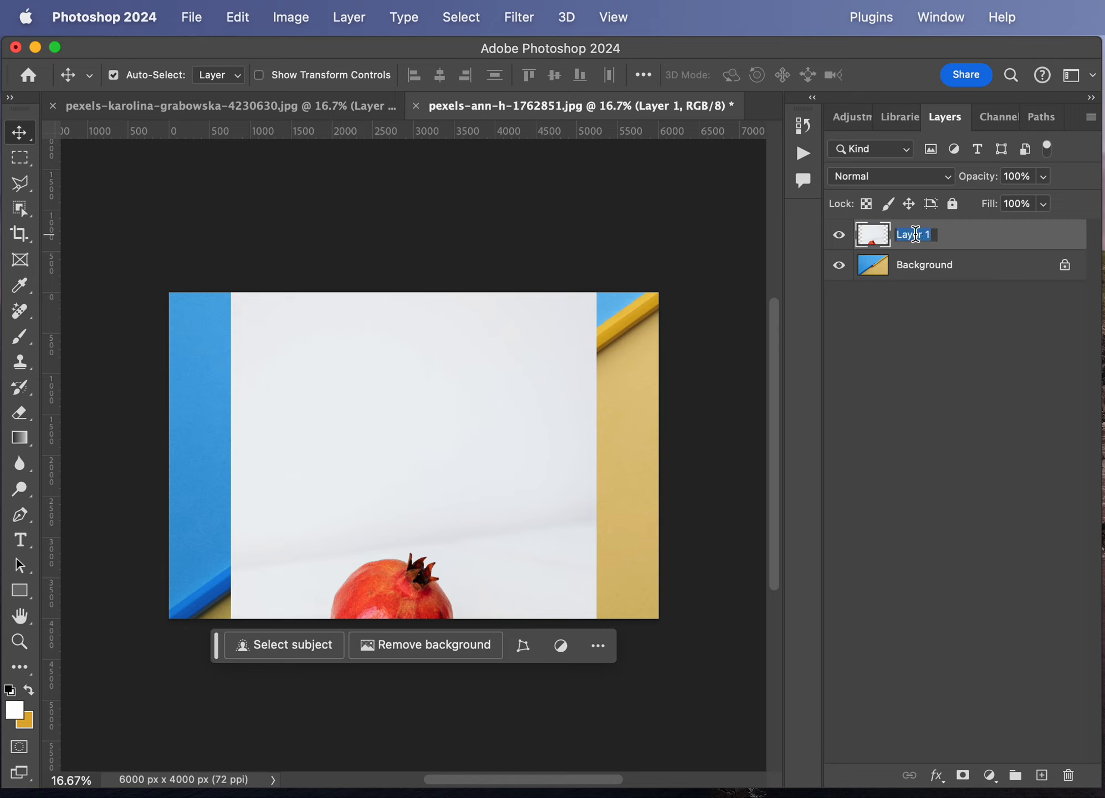
text(subject)
key(Return)
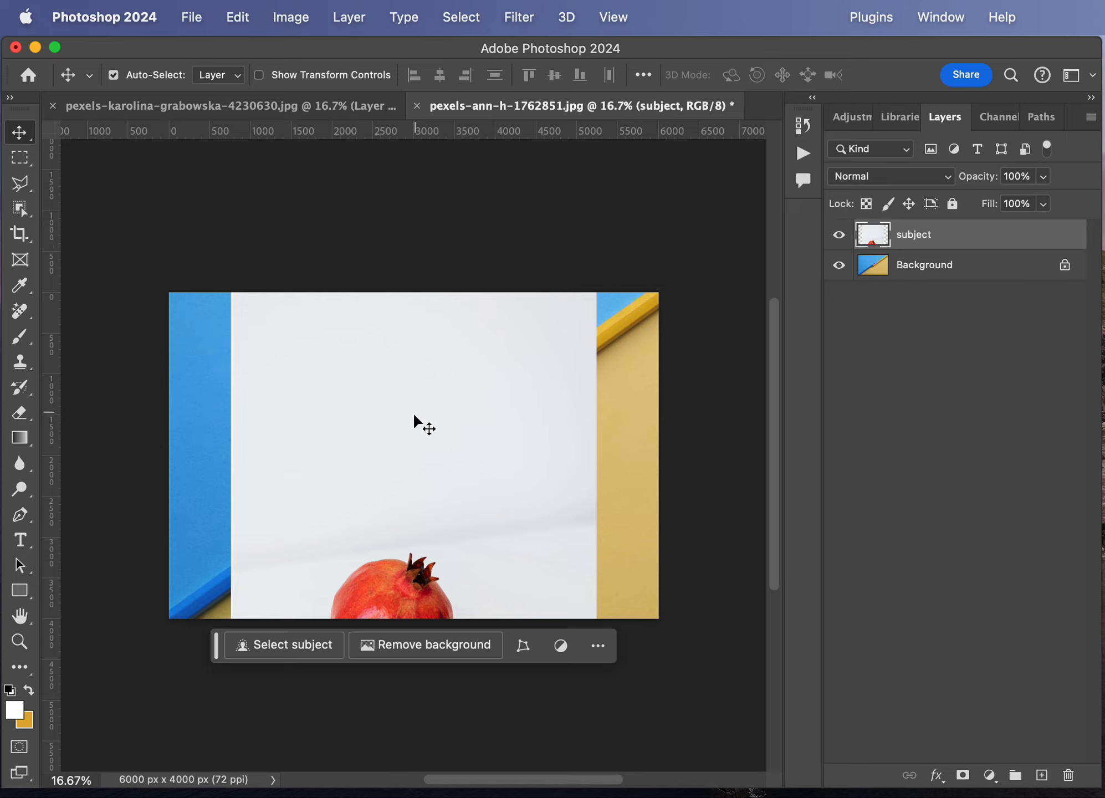
Step: Move the subject layer up until the whole pomegranate and plate sit near the middle of the canvas
drag(419, 471, 409, 301)
drag(370, 468, 371, 459)
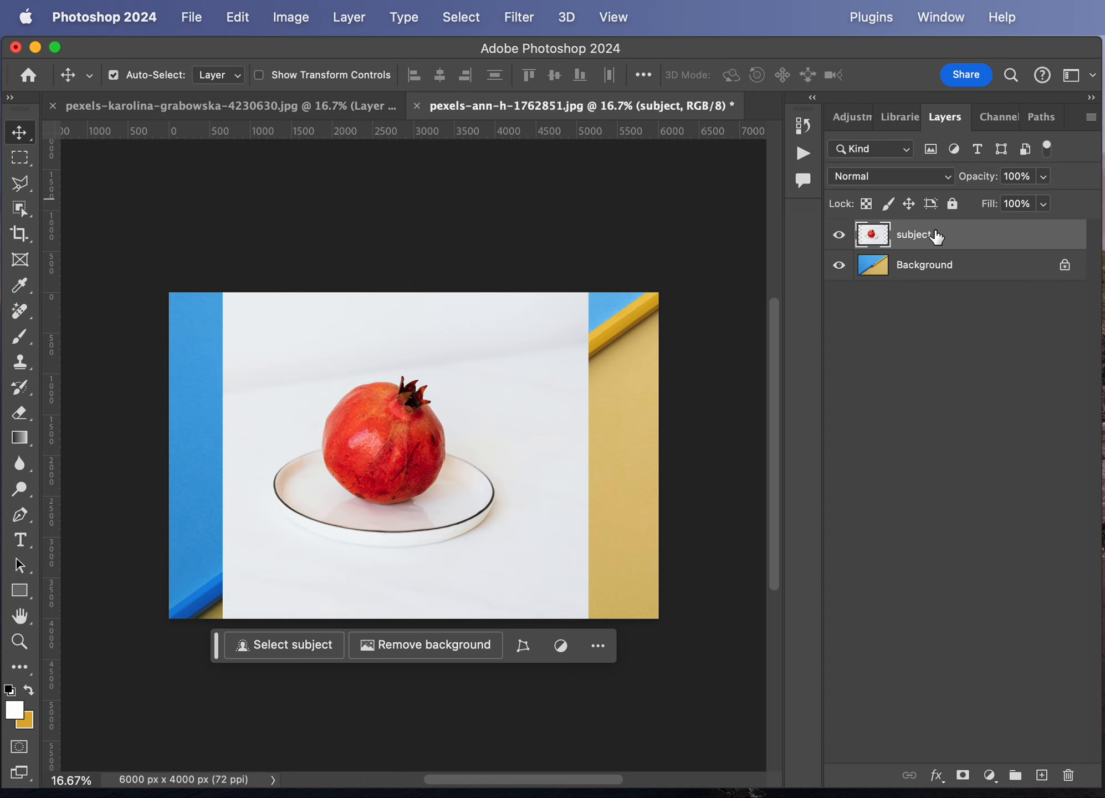
mouse_move(525, 399)
mouse_down()
mouse_move(434, 384)
mouse_move(543, 391)
mouse_move(535, 382)
mouse_up()
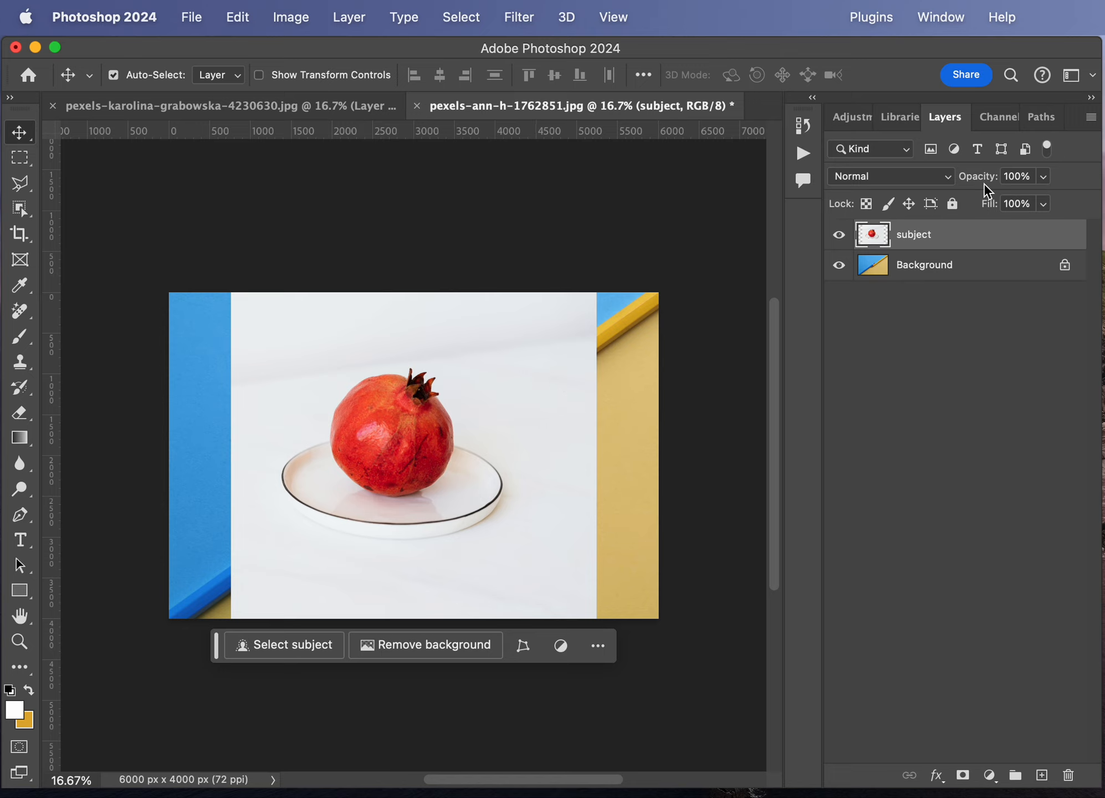
Step: Preview the subject layer at 30% opacity over the pencils, and restore it to 100%
click(1044, 178)
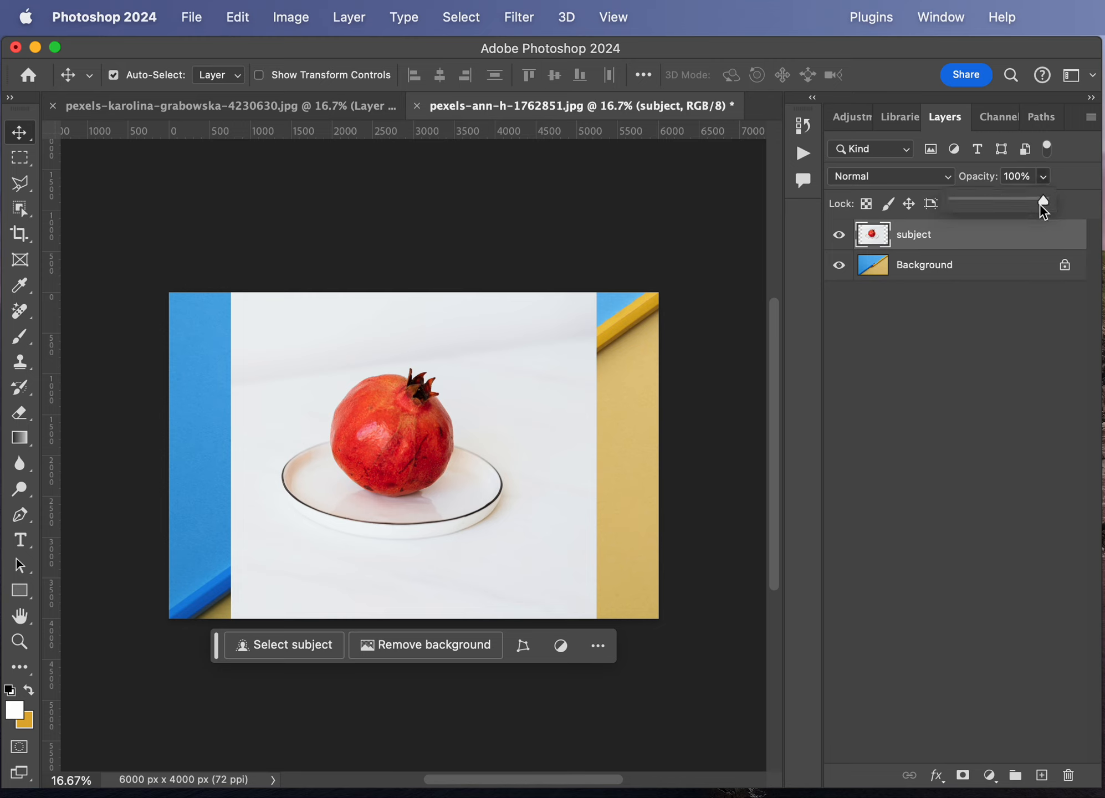
click(981, 201)
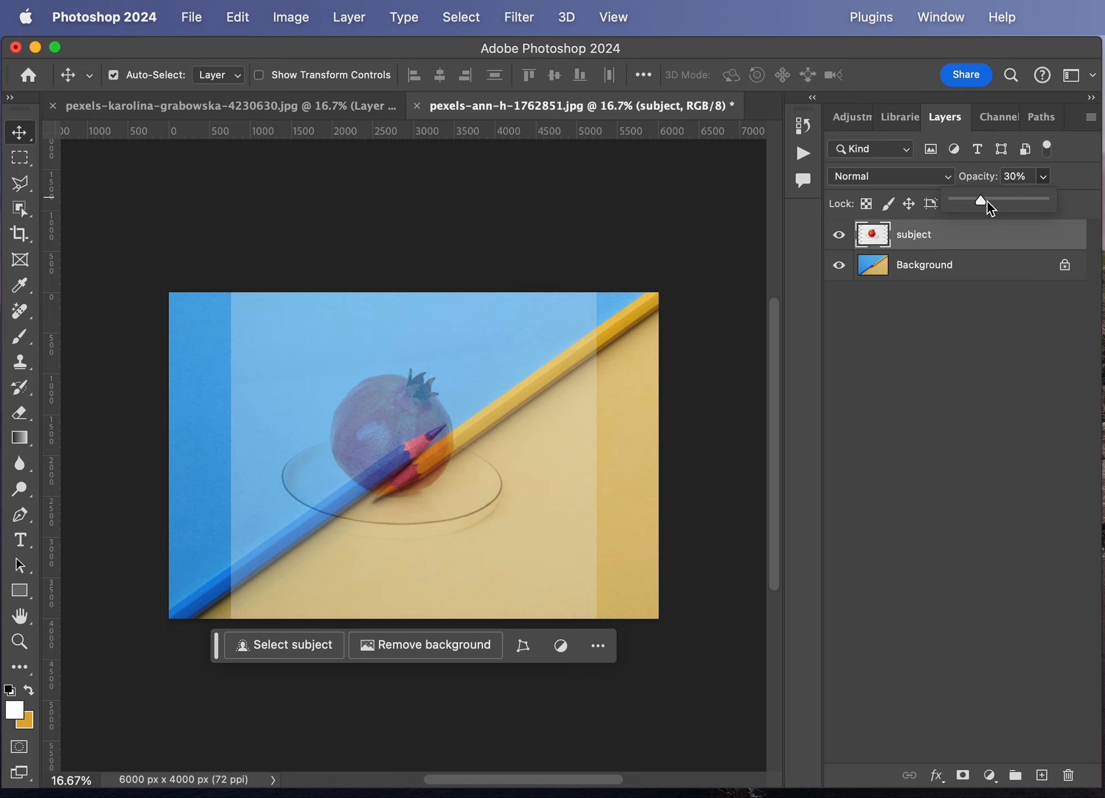
drag(981, 200, 1045, 204)
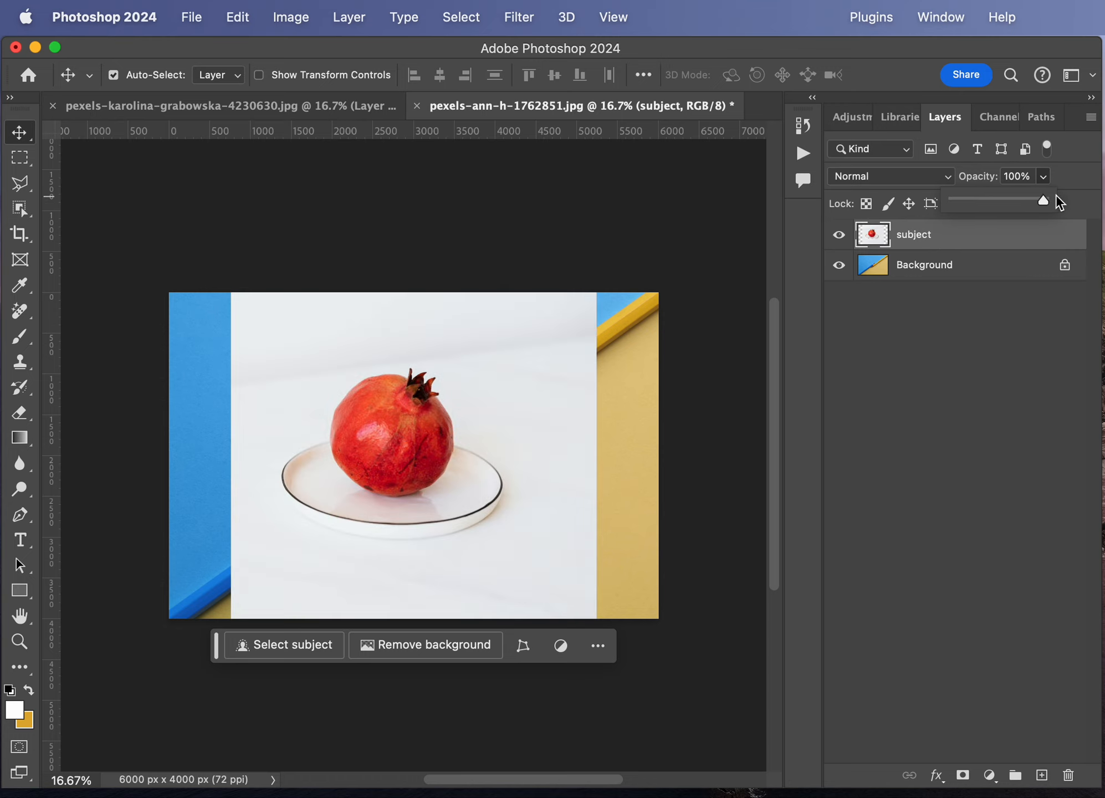
click(679, 201)
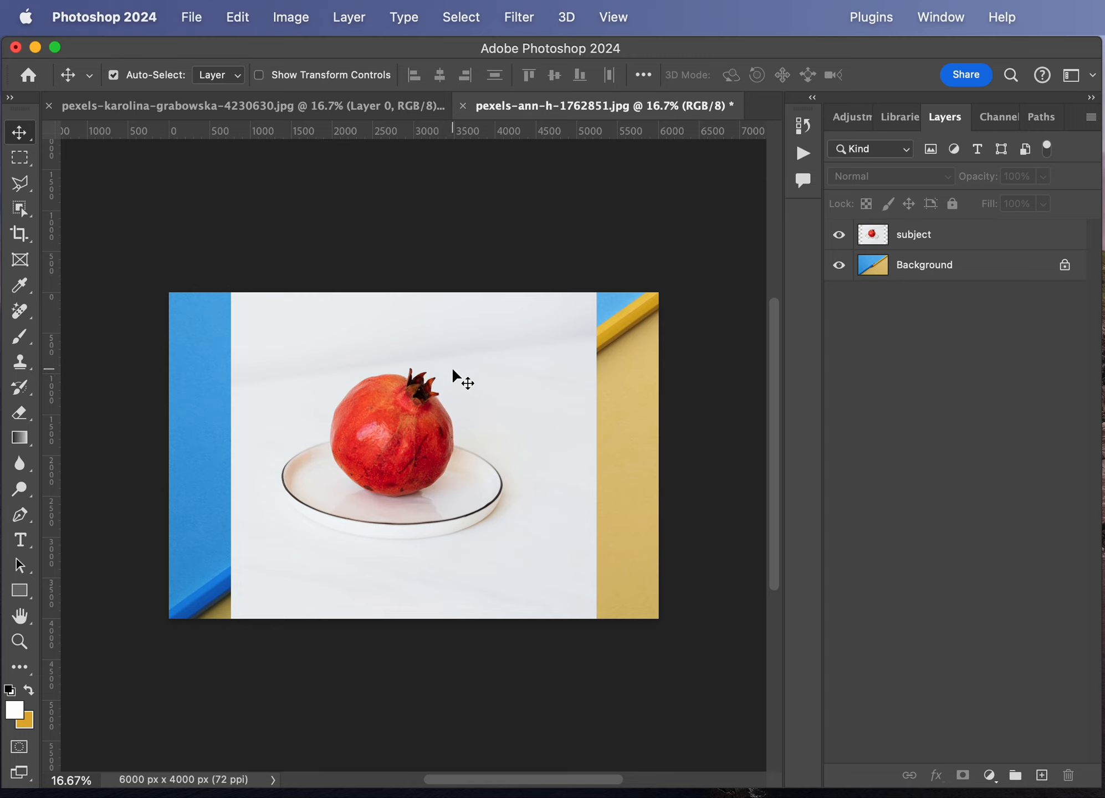
Step: Nudge the subject layer slightly down and to the left, and start a Free Transform on it
drag(452, 367, 438, 383)
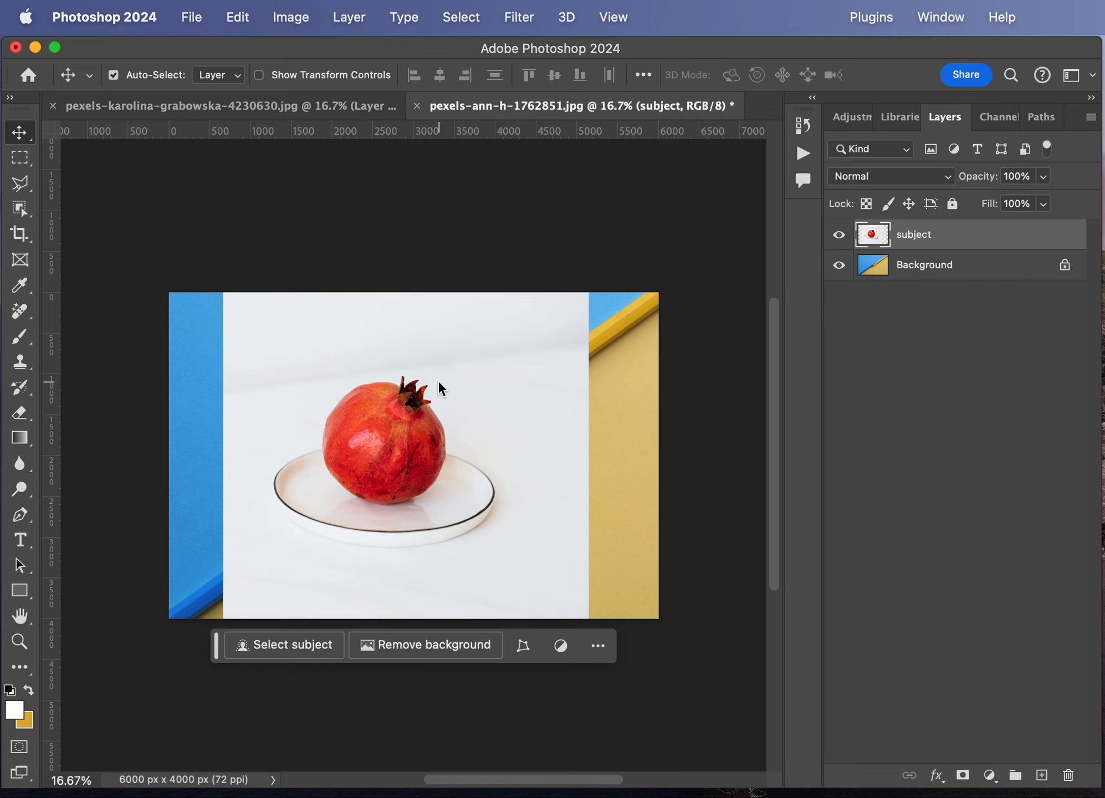
key(super+t)
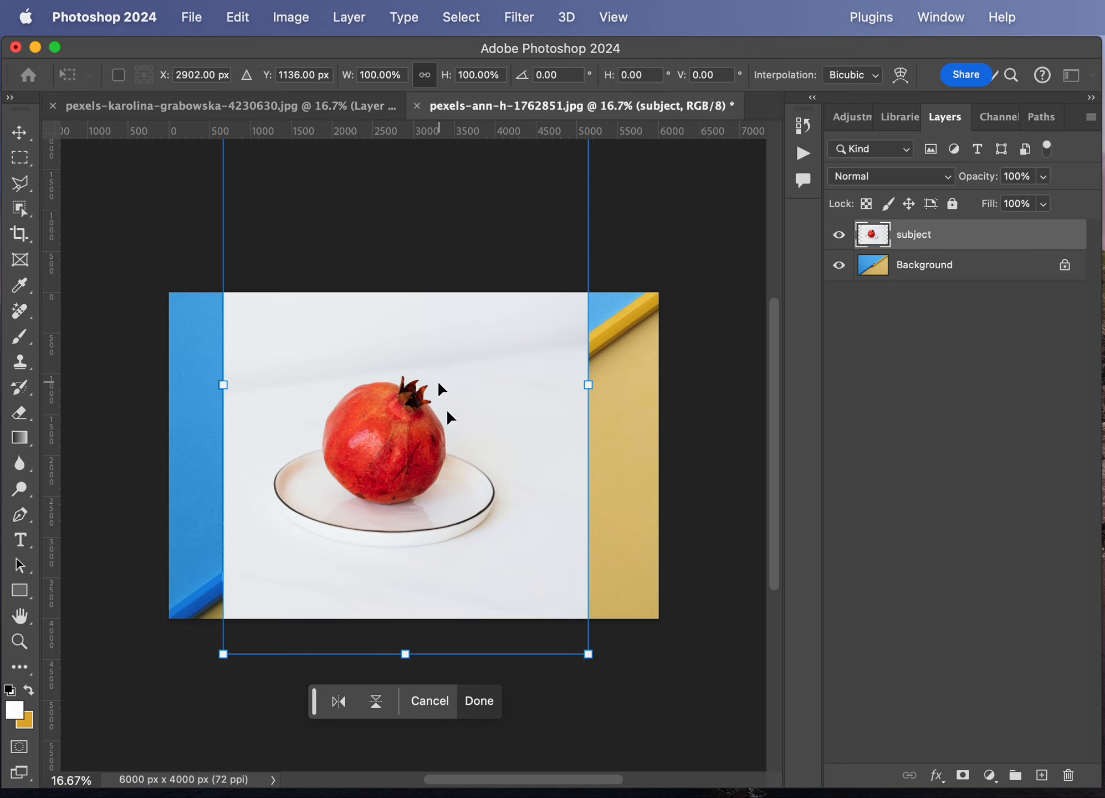
Step: Try resizing the subject layer with its width and height unlinked, undo it, and link the proportions again
click(425, 77)
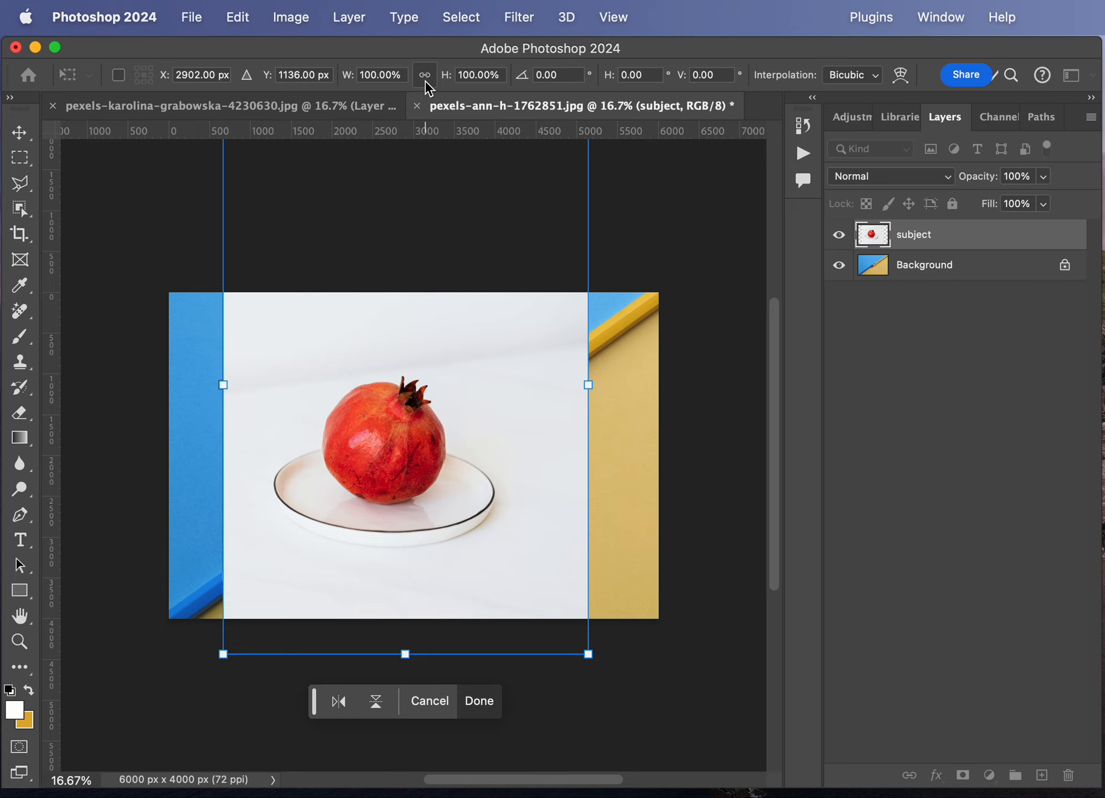
drag(588, 385, 571, 451)
key(super+z)
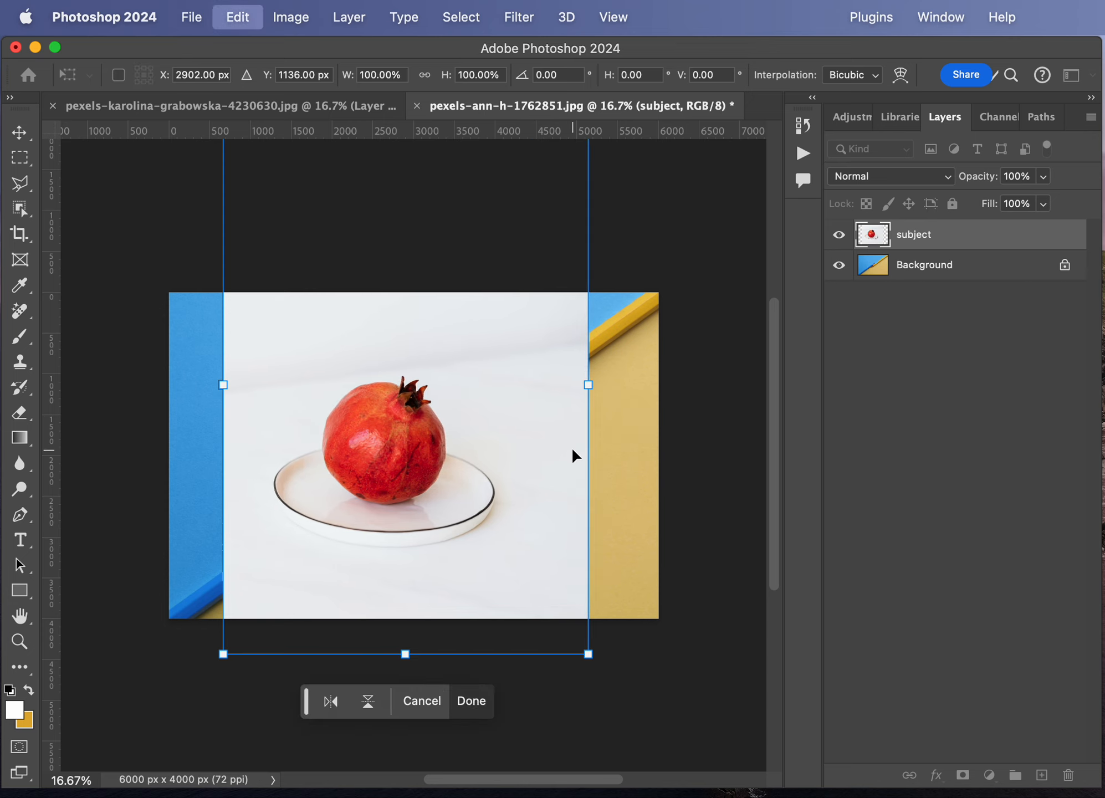
click(425, 75)
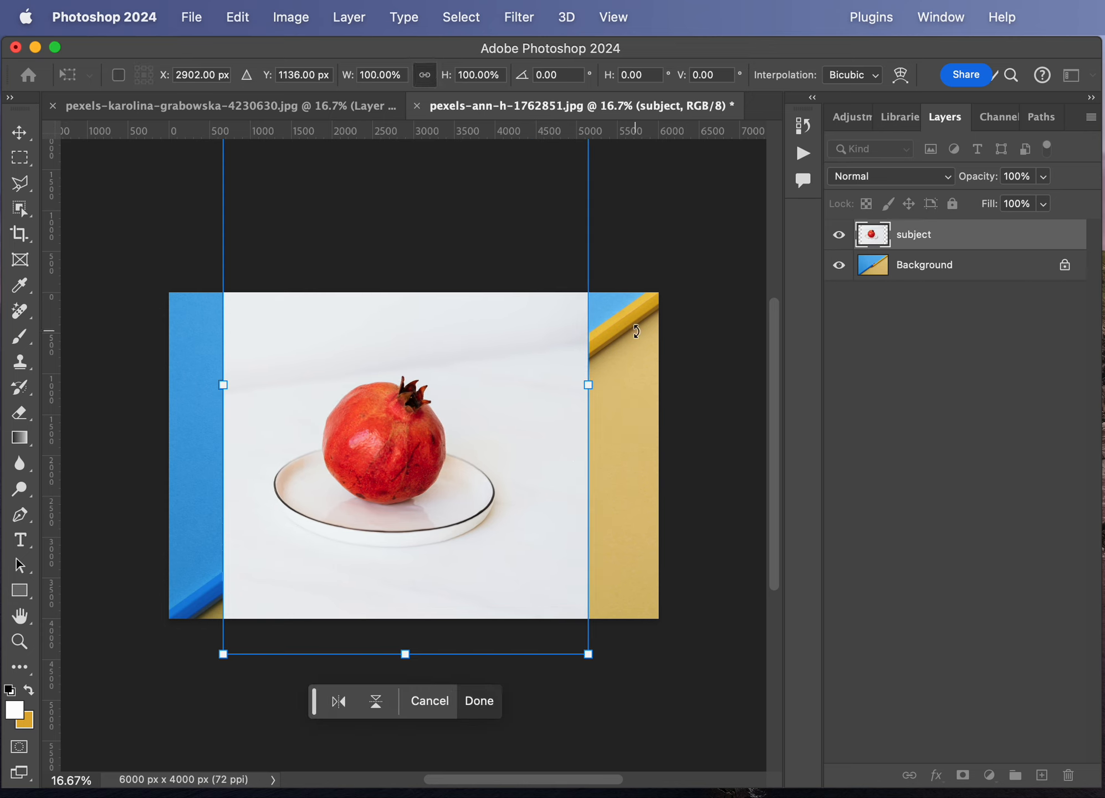
Step: Scale the subject layer proportionally to about 112.93% and reposition it so the pomegranate is centred on the canvas
drag(588, 386, 703, 471)
drag(438, 450, 384, 407)
drag(646, 340, 582, 331)
drag(384, 402, 437, 415)
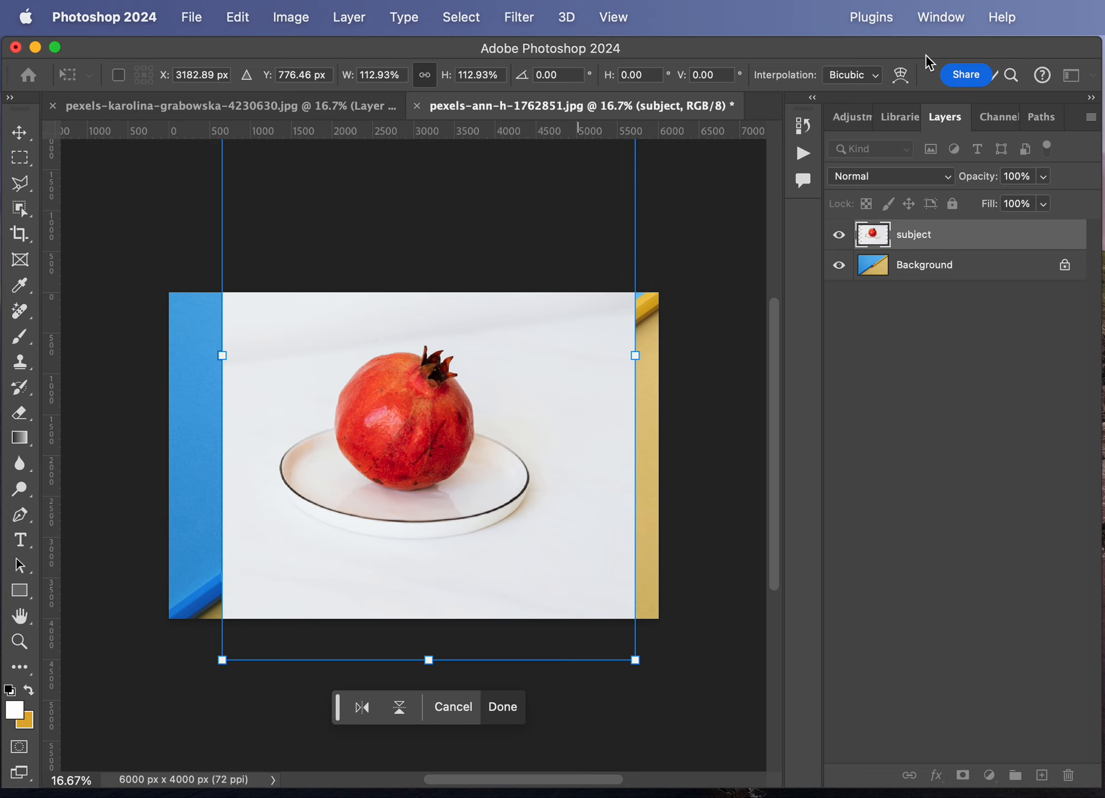
click(1092, 97)
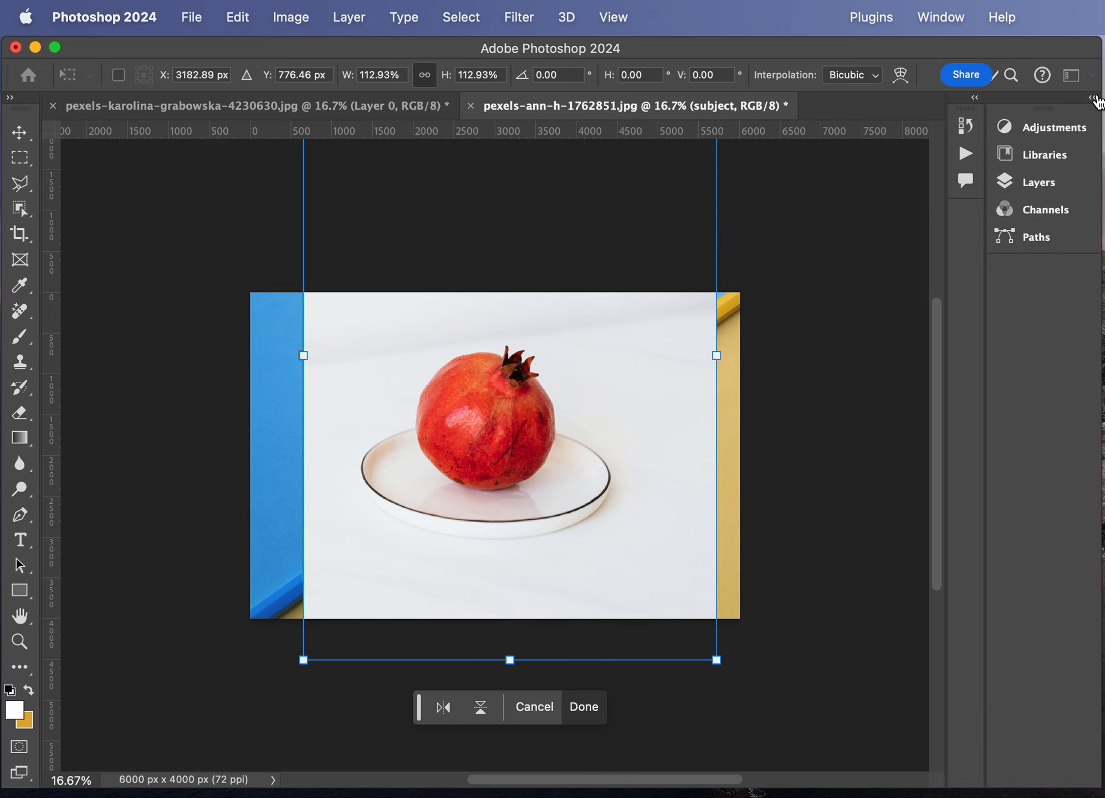
click(1091, 98)
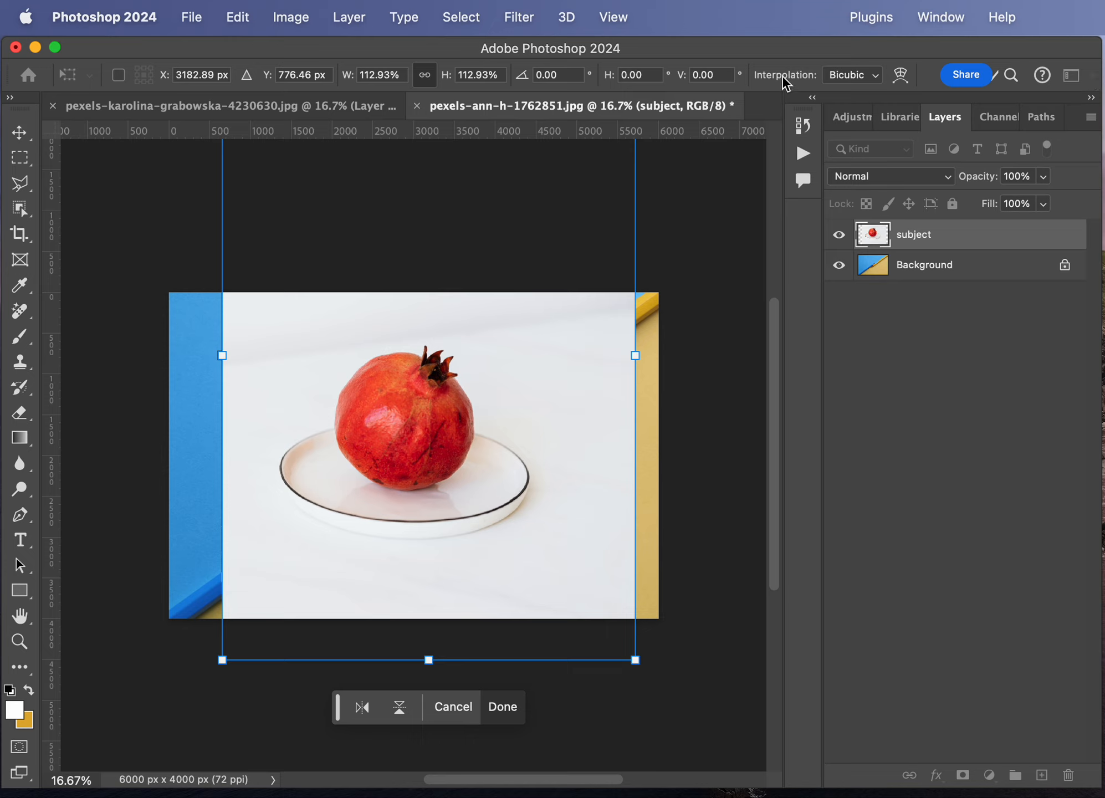
Step: Apply the transform and make the subject layer active again
click(948, 270)
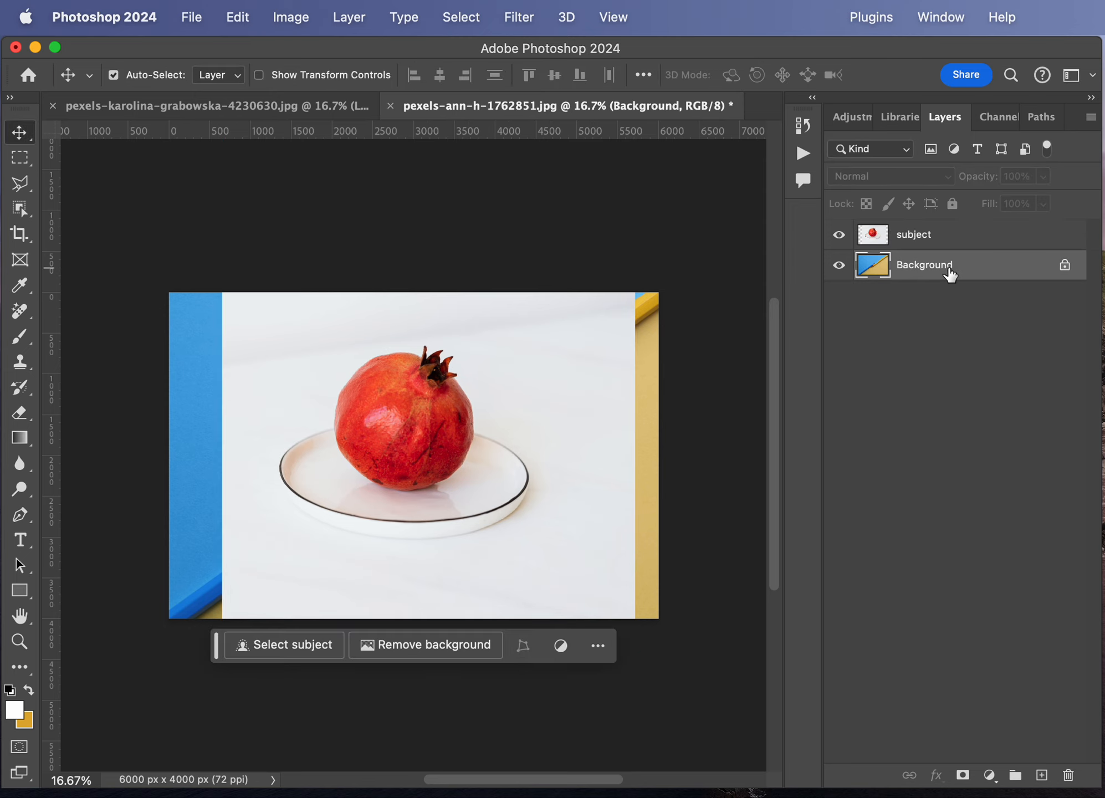
click(956, 239)
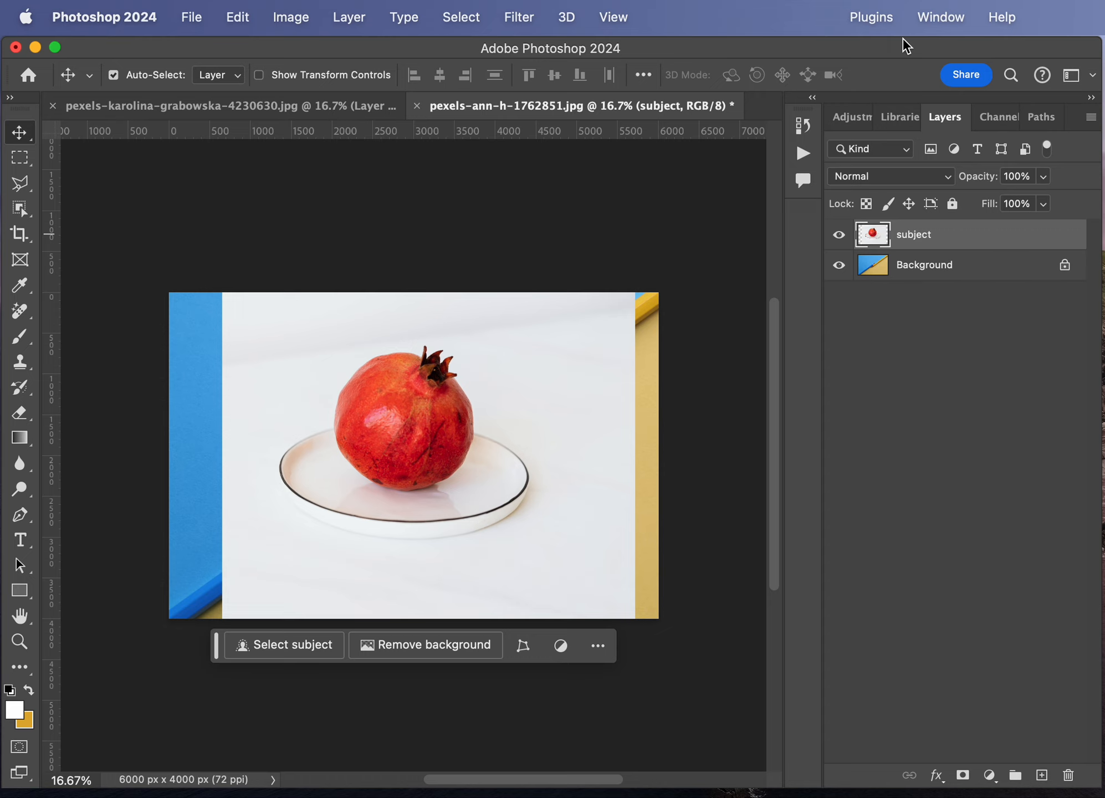
Step: Select the pomegranate on the subject layer with the Object Selection Tool
click(29, 212)
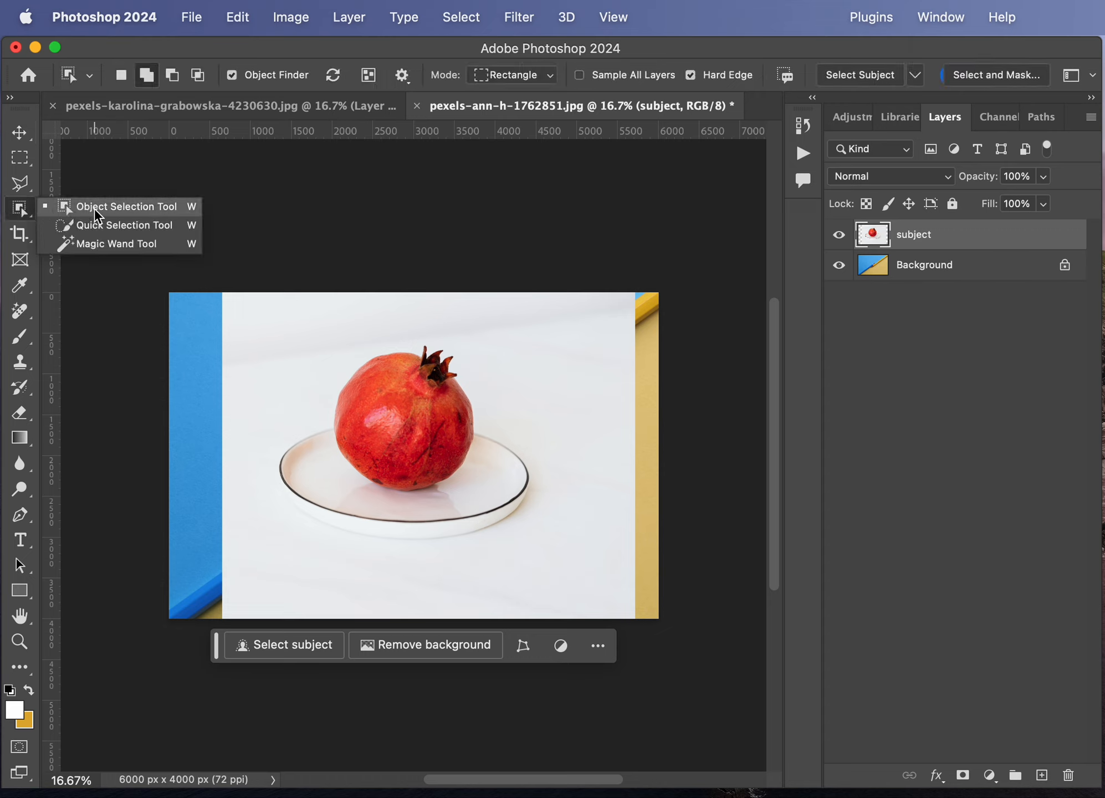
click(94, 208)
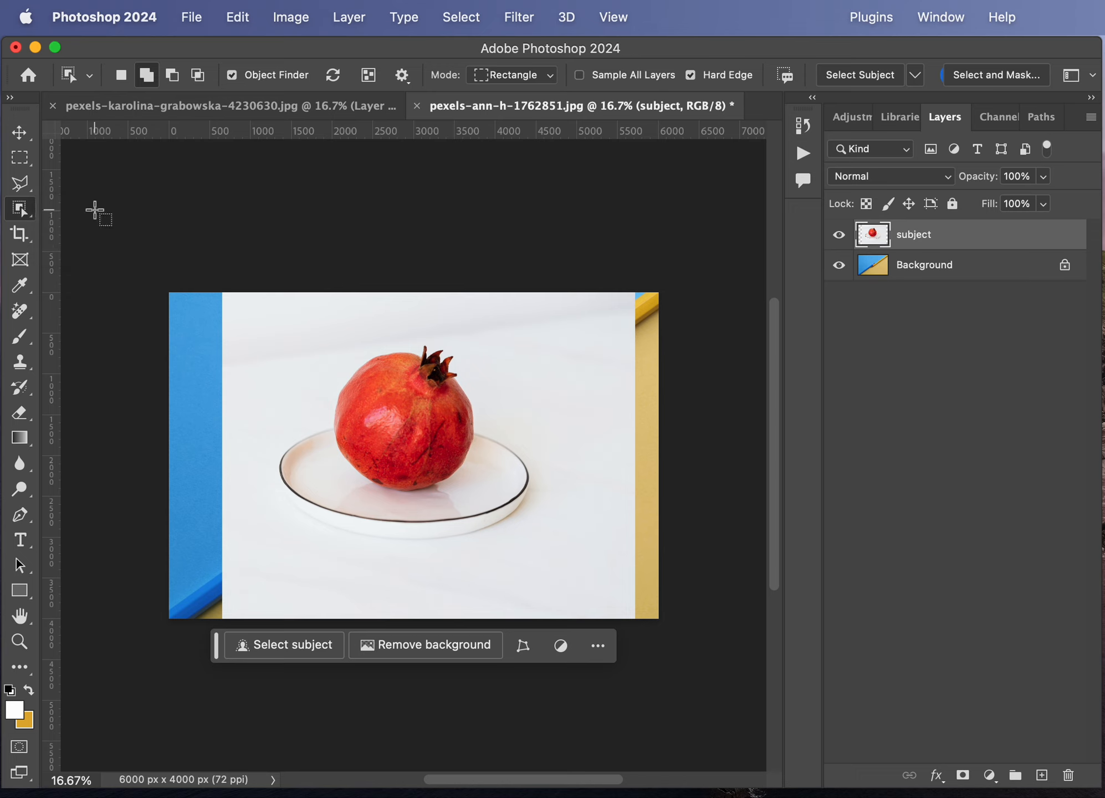
click(382, 422)
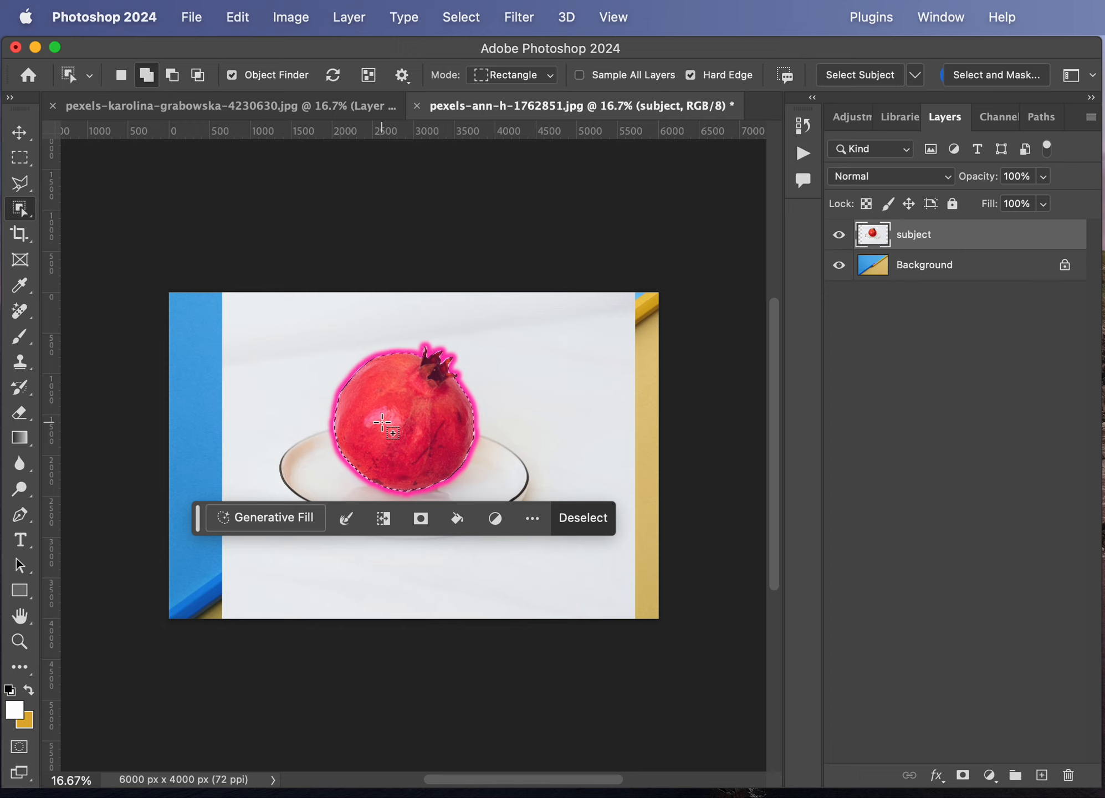
Step: Try adding the plate to the pomegranate selection, and undo the addition so only the fruit is selected
click(319, 475)
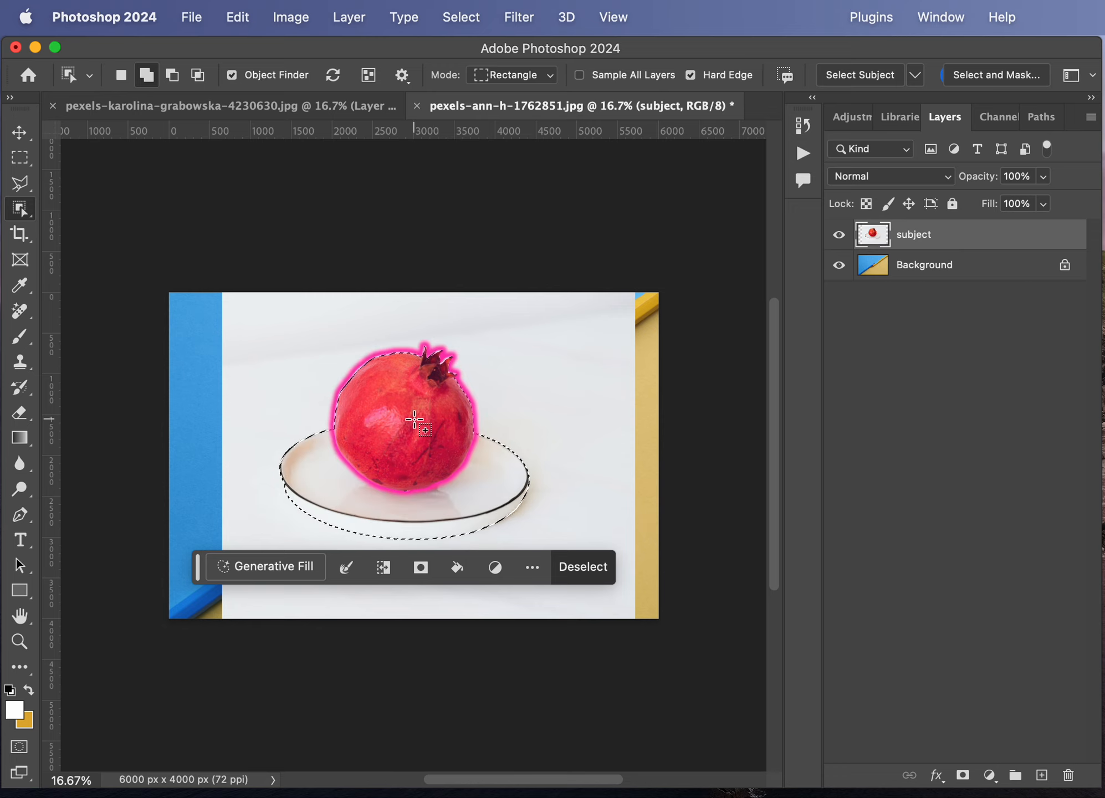
key(super+z)
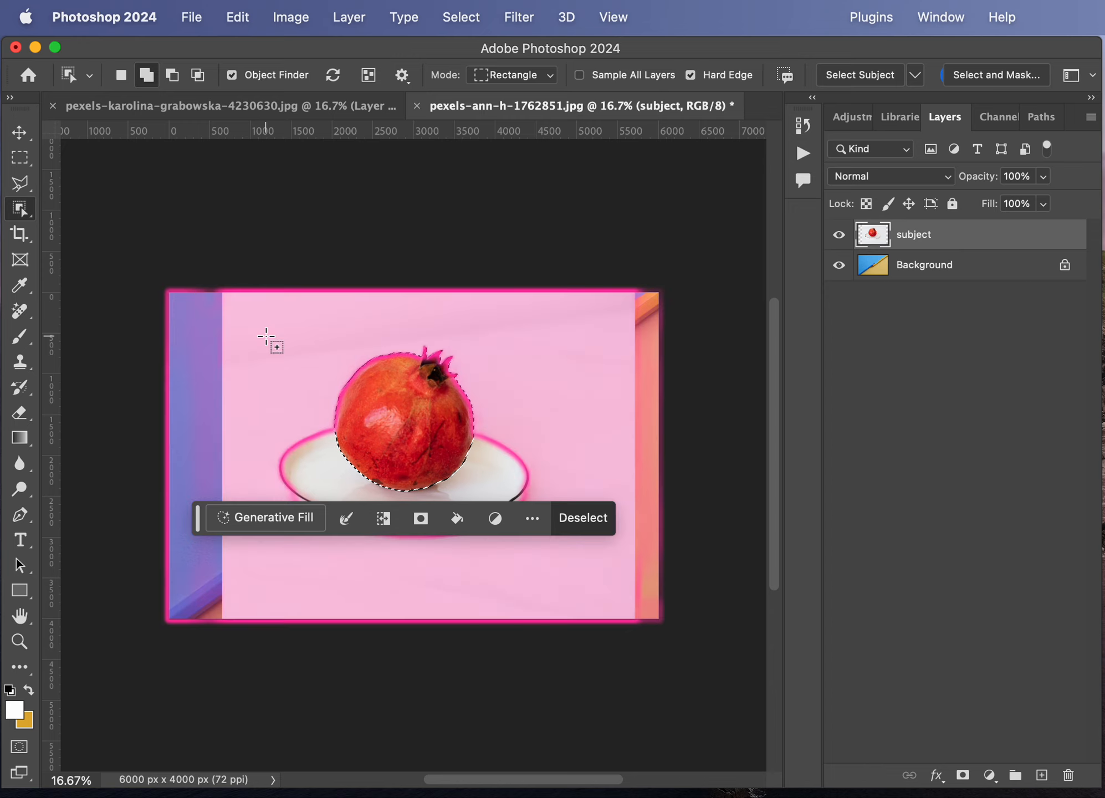
click(328, 465)
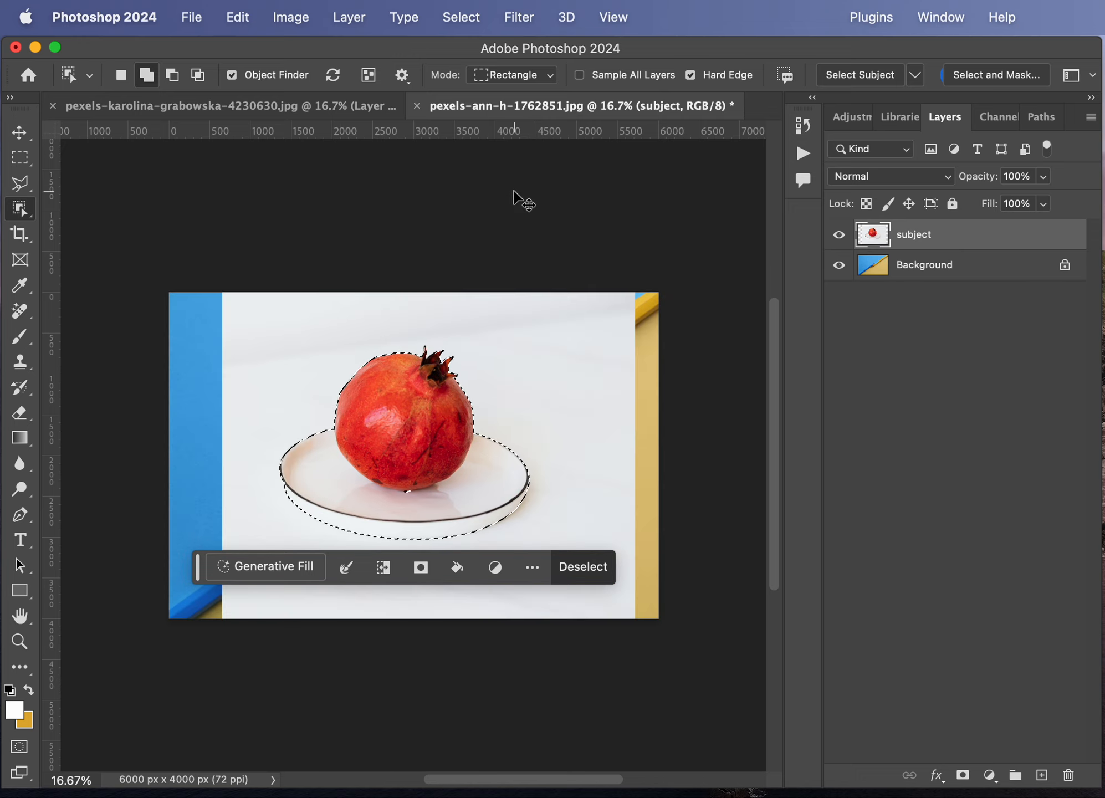
key(super+z)
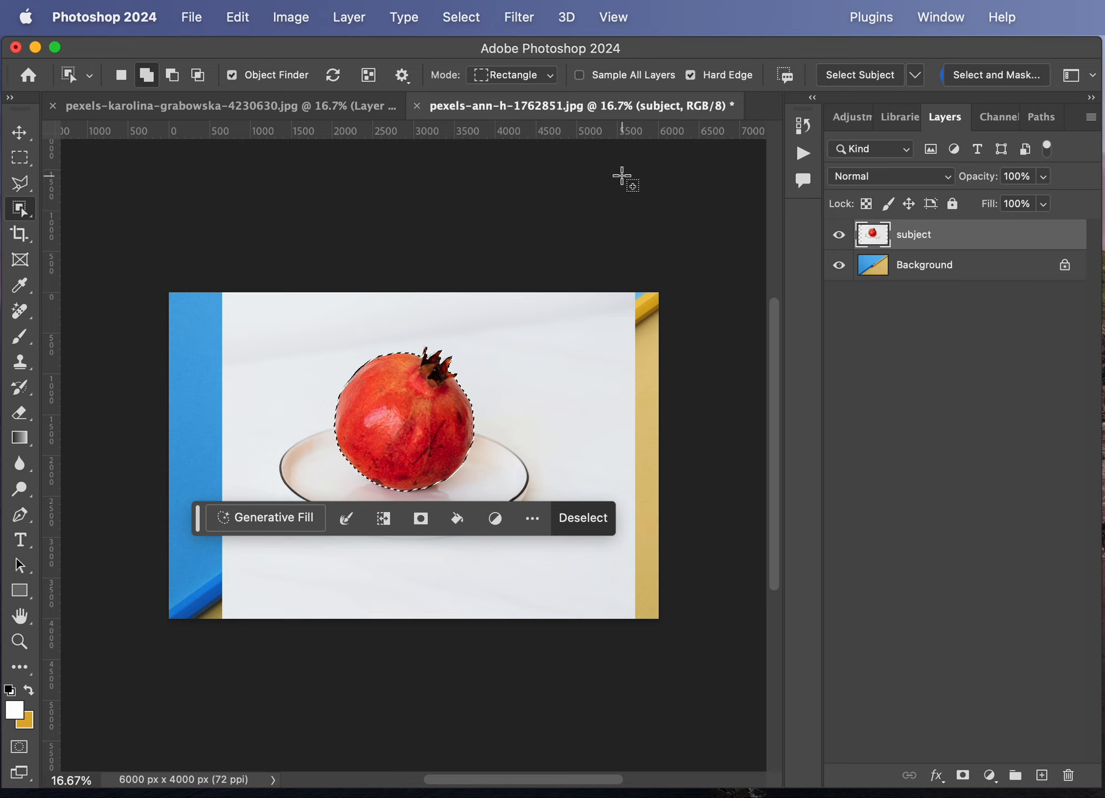
Step: Add a layer mask from the pomegranate selection and move the masked subject slightly down and to the left
click(964, 775)
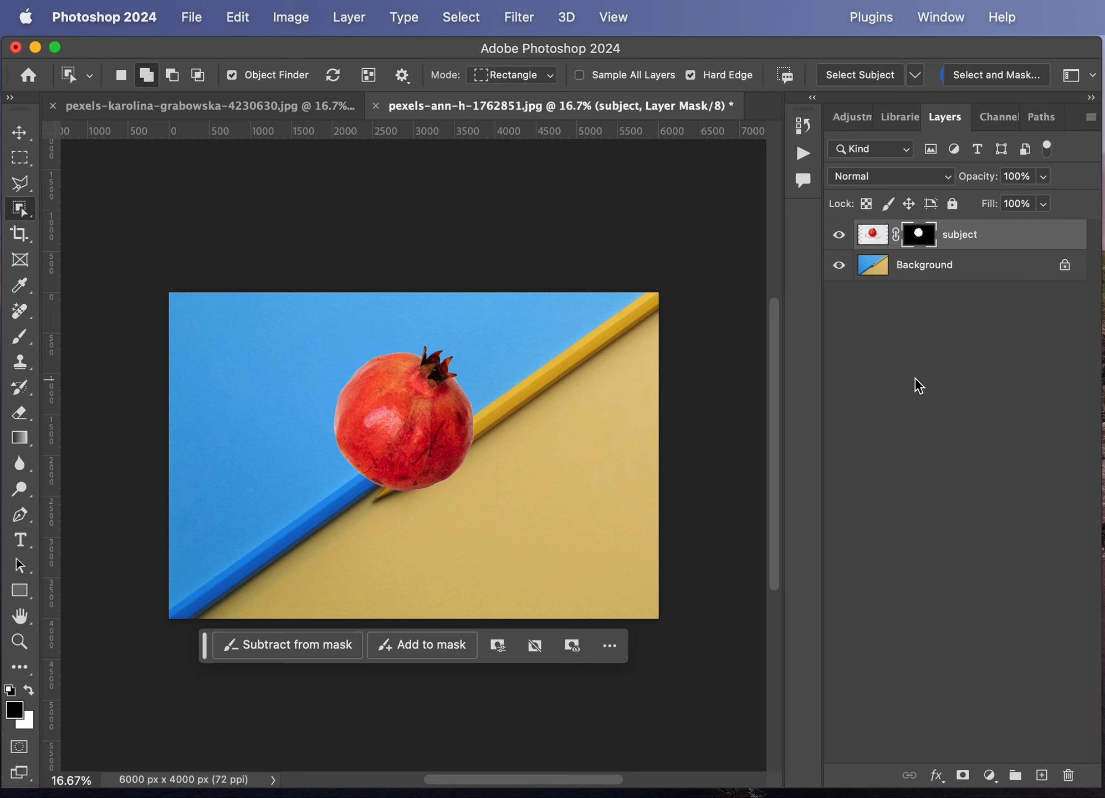
click(20, 133)
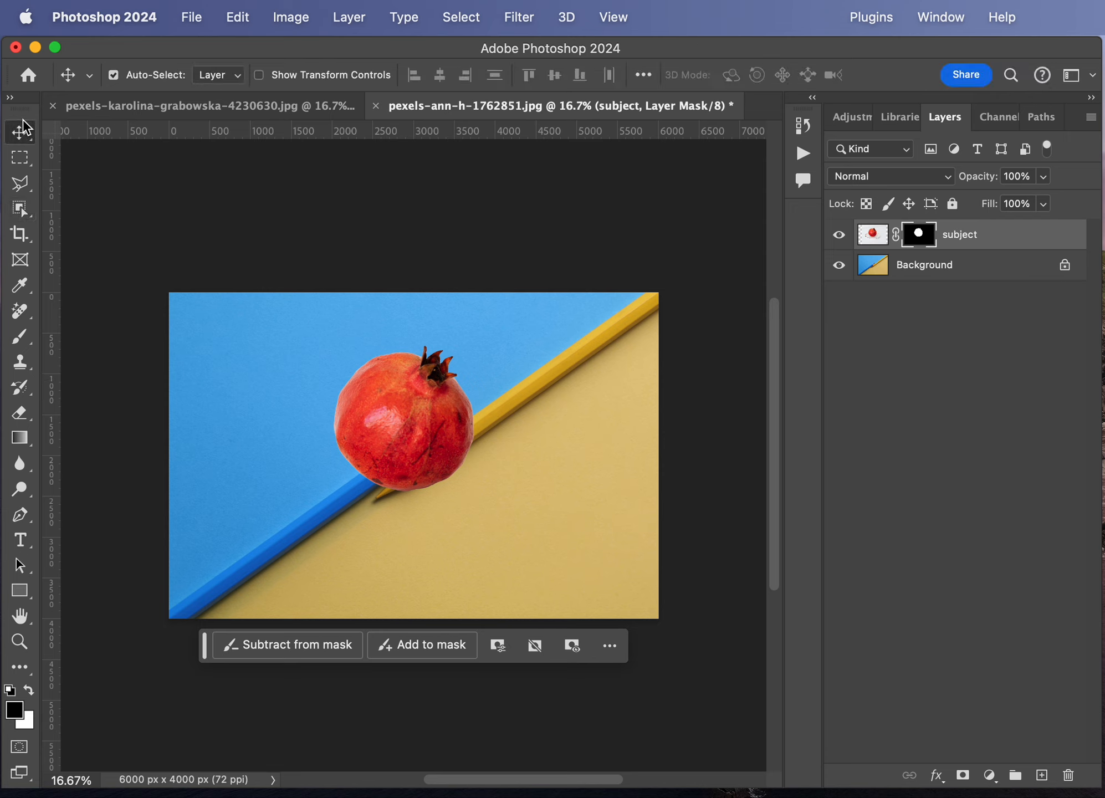
click(881, 243)
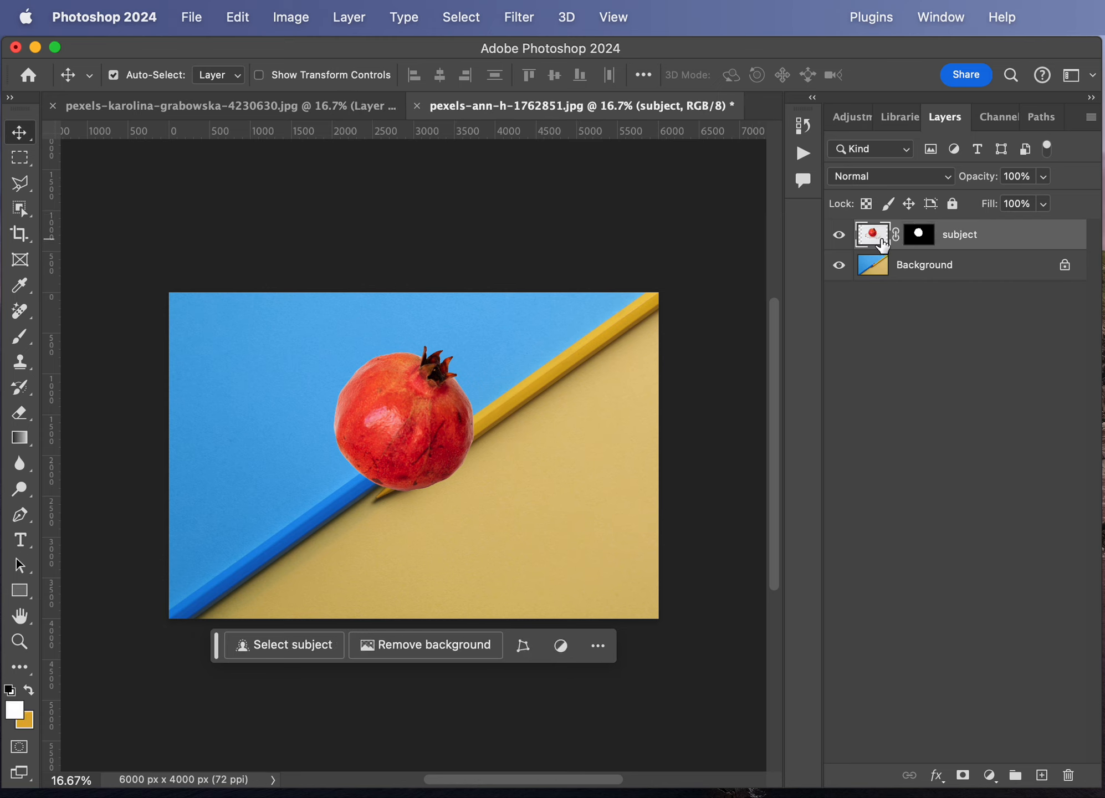
drag(414, 407, 403, 451)
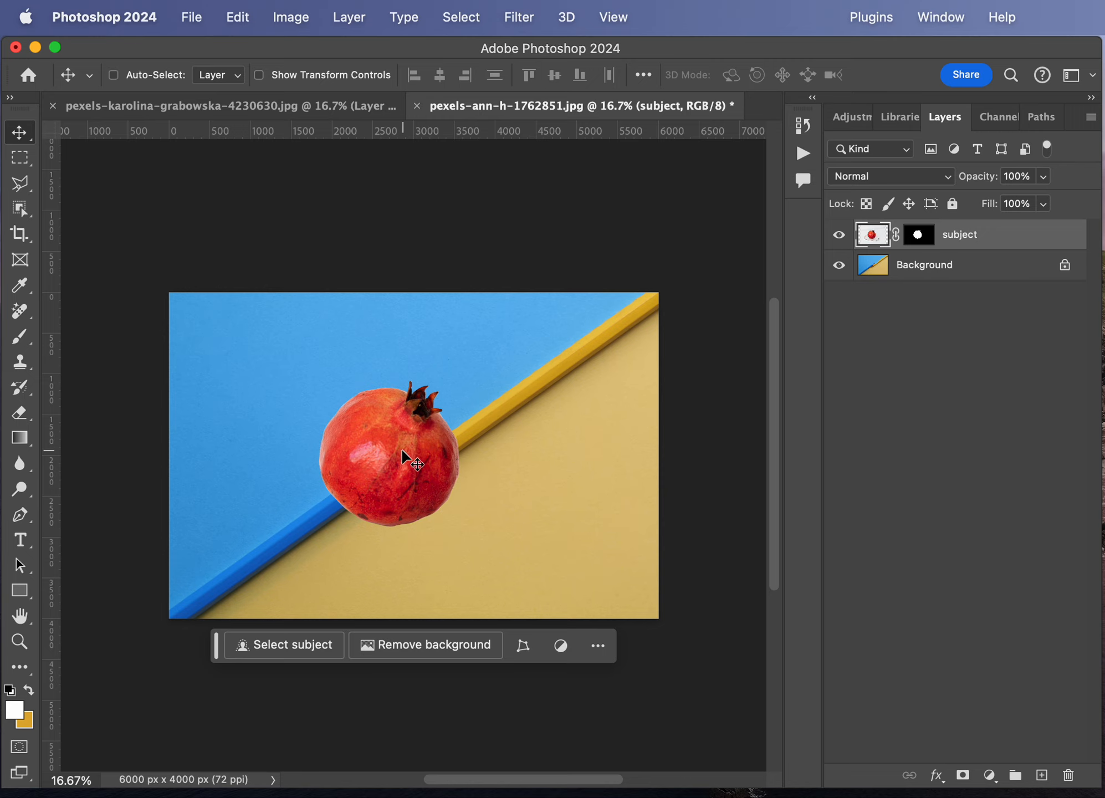
Step: Scale the subject layer proportionally to about 108.02% with Free Transform, reposition it, and make it active again after applying
key(super+g)
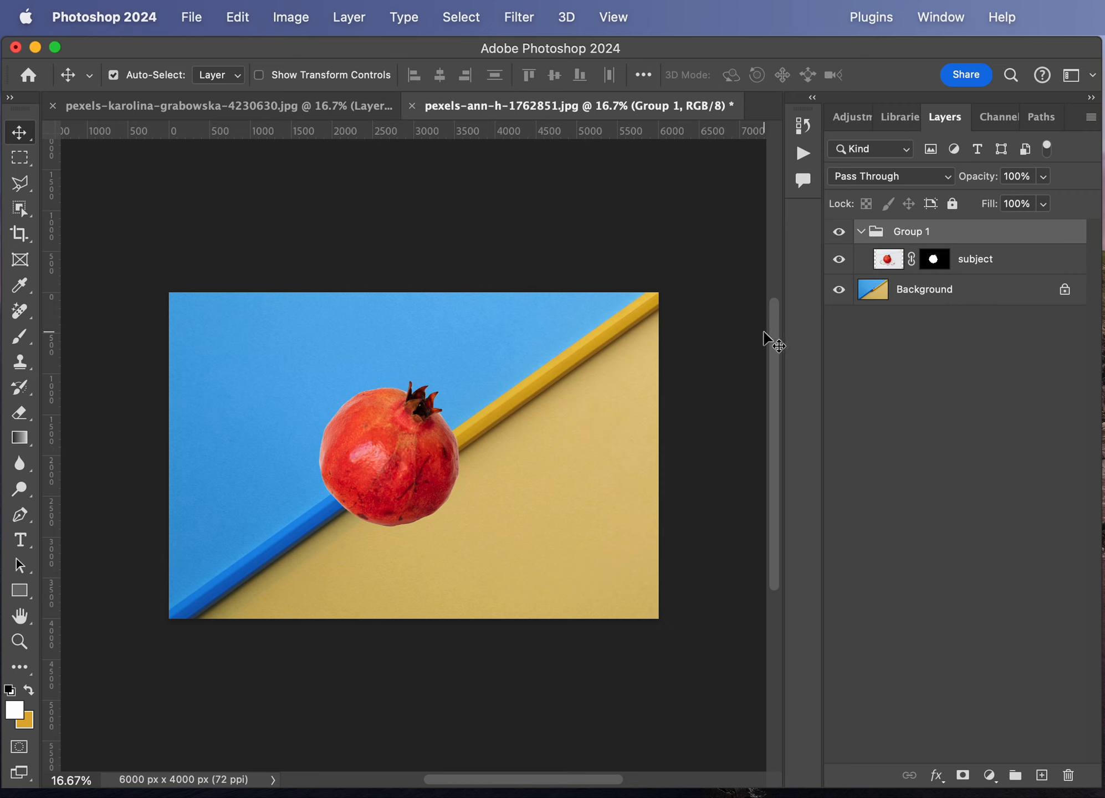
key(super+shift+g)
key(super+t)
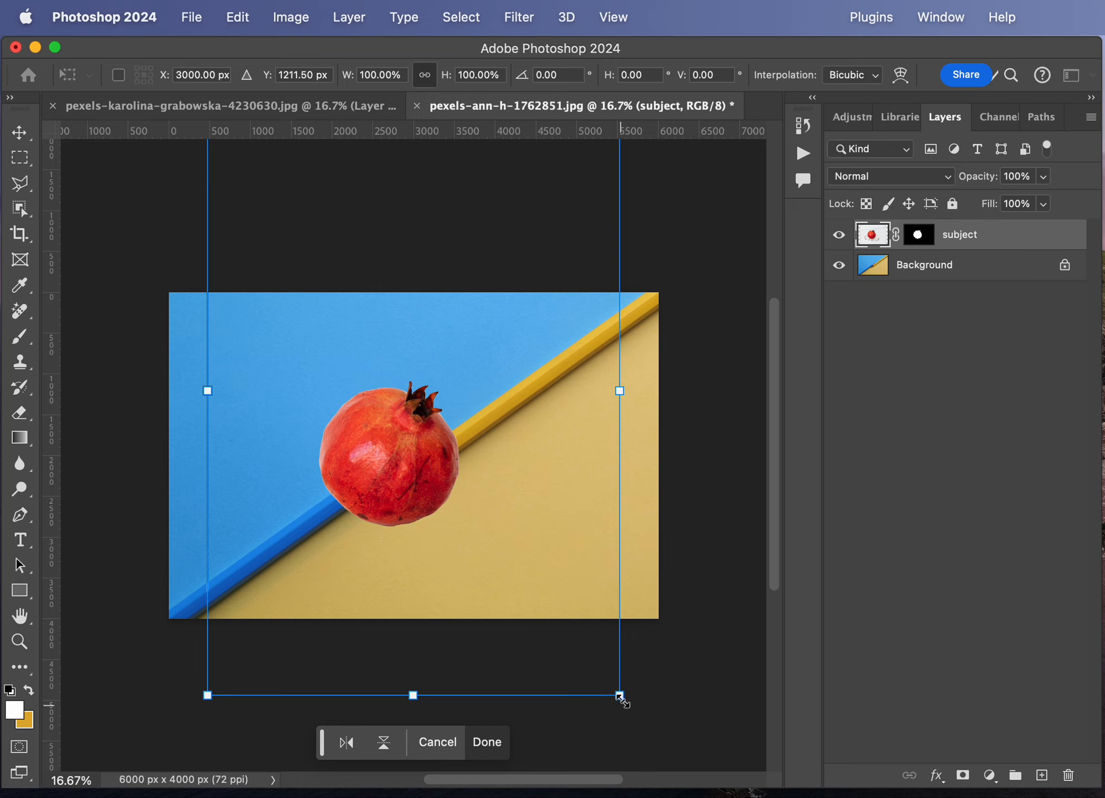
drag(621, 698, 675, 733)
drag(414, 490, 400, 456)
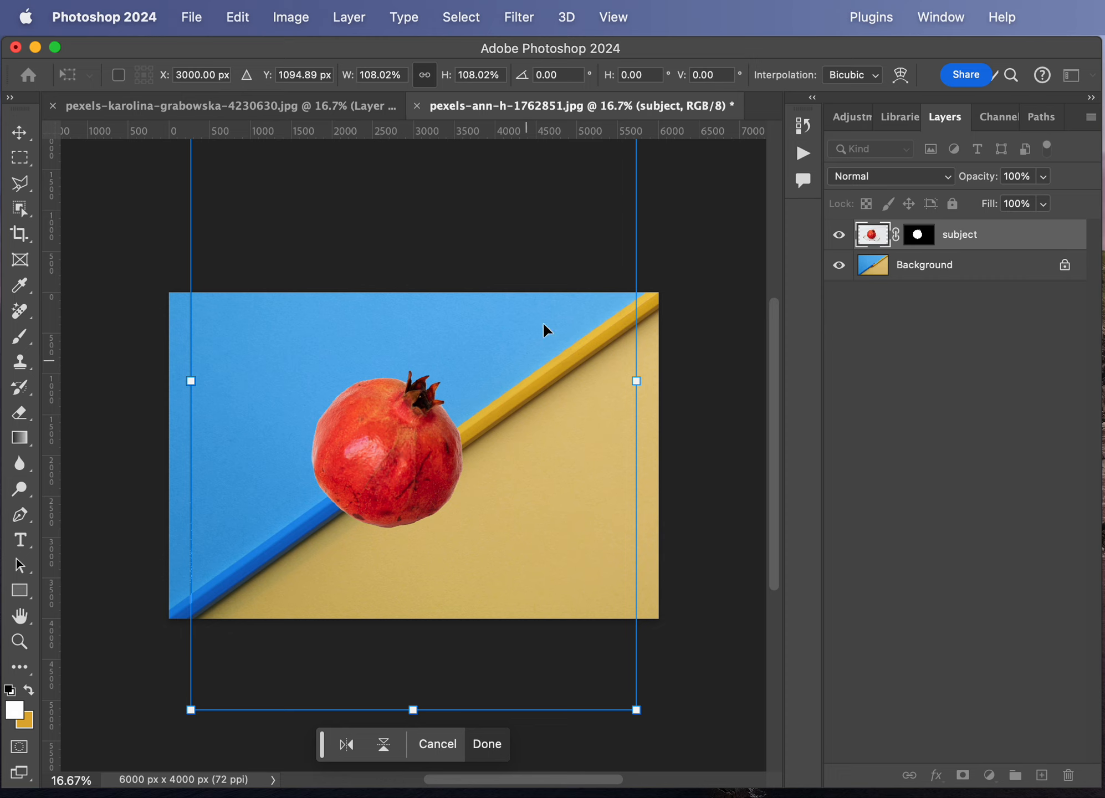
click(989, 271)
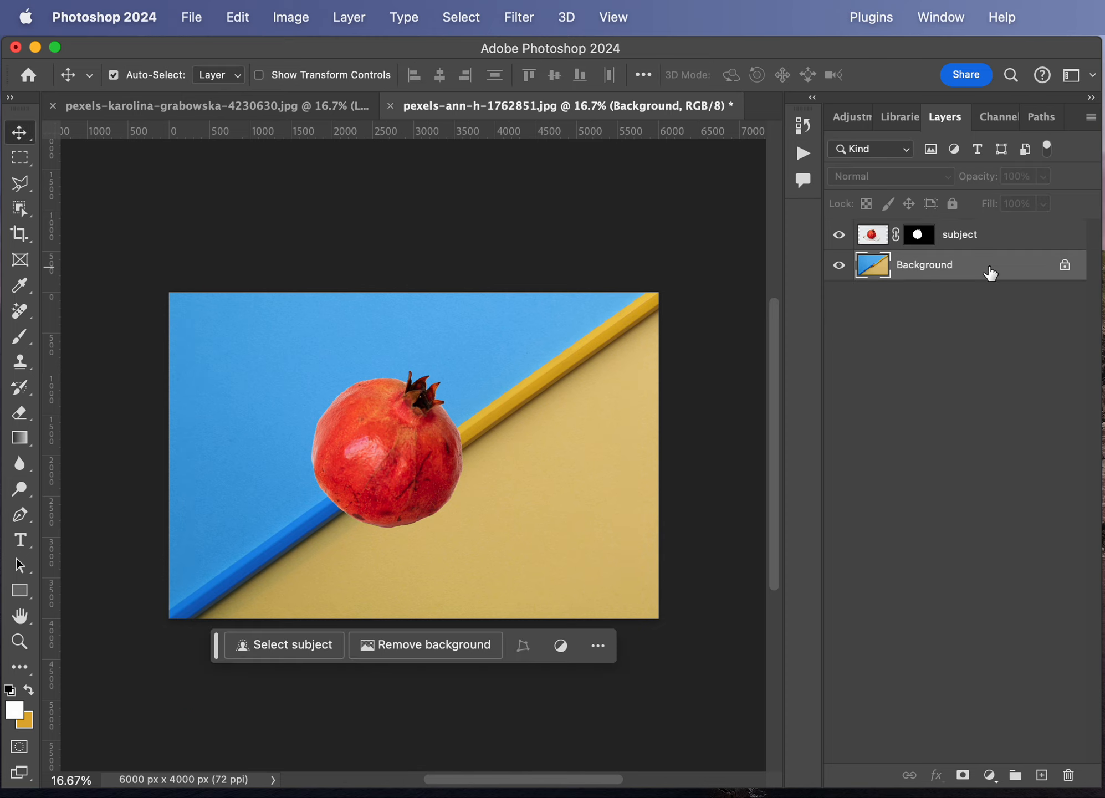
click(989, 237)
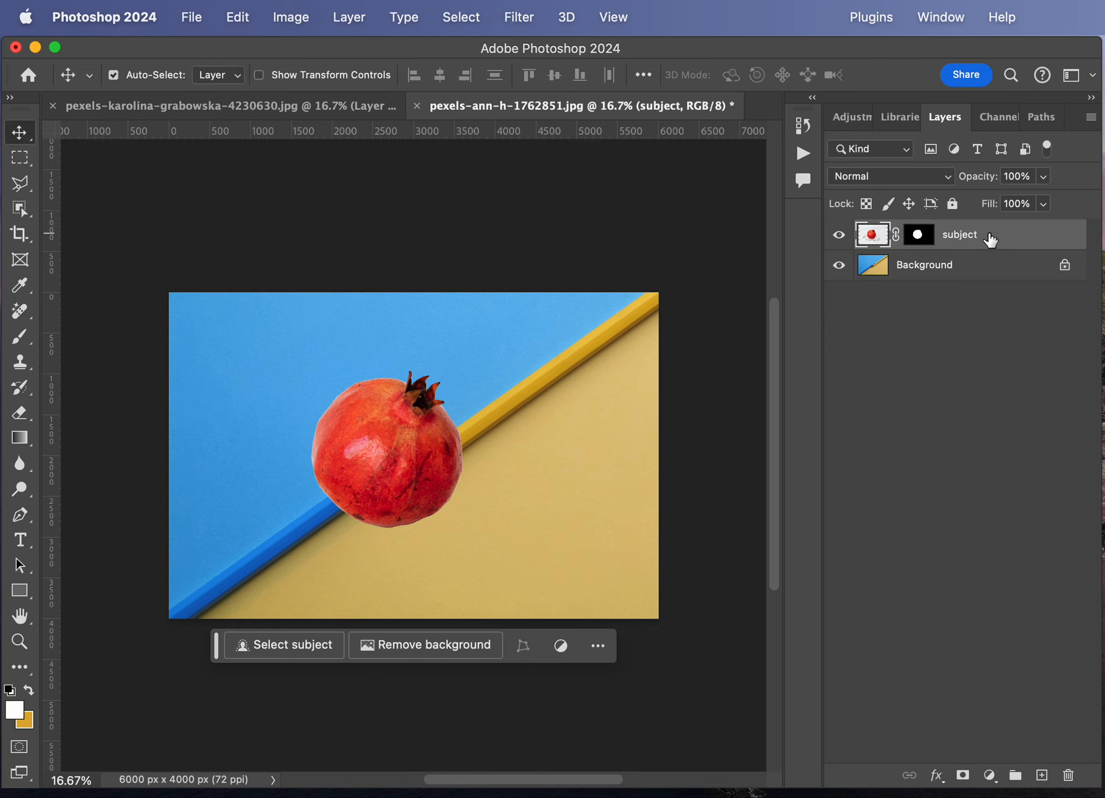
Step: Paint black on the subject's layer mask with a 400 px brush over the pomegranate's right side, and restore the area with white
click(919, 235)
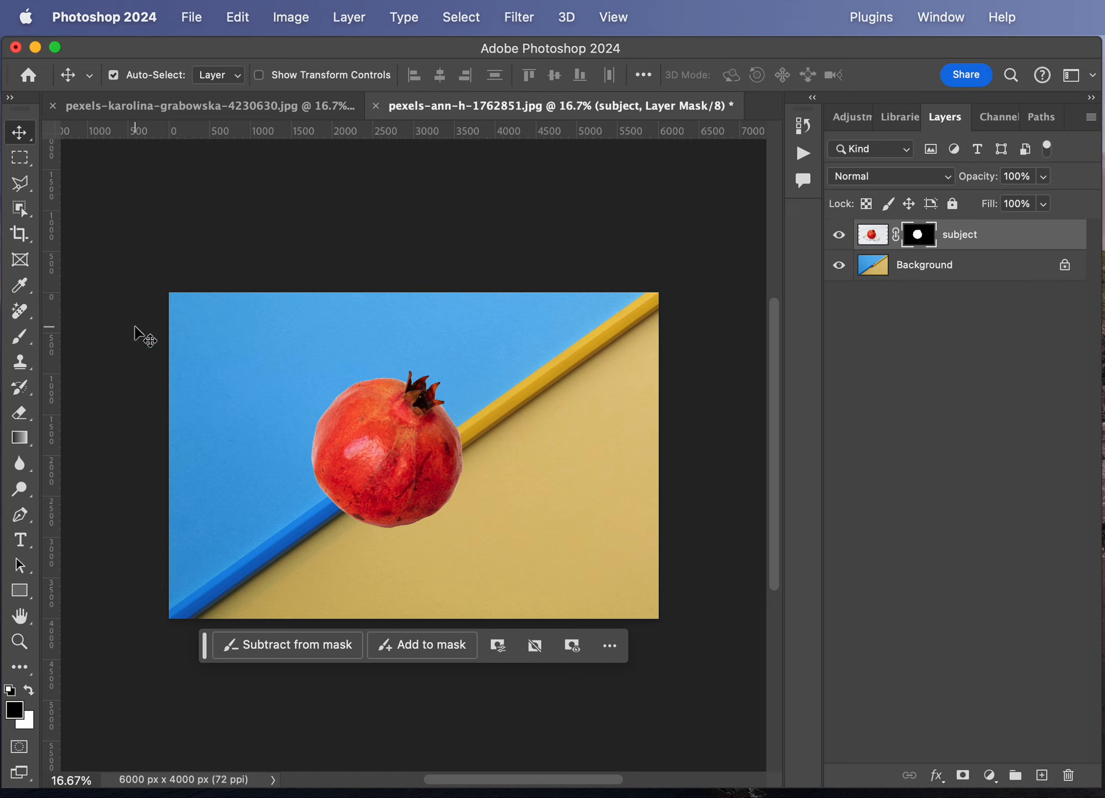
click(22, 336)
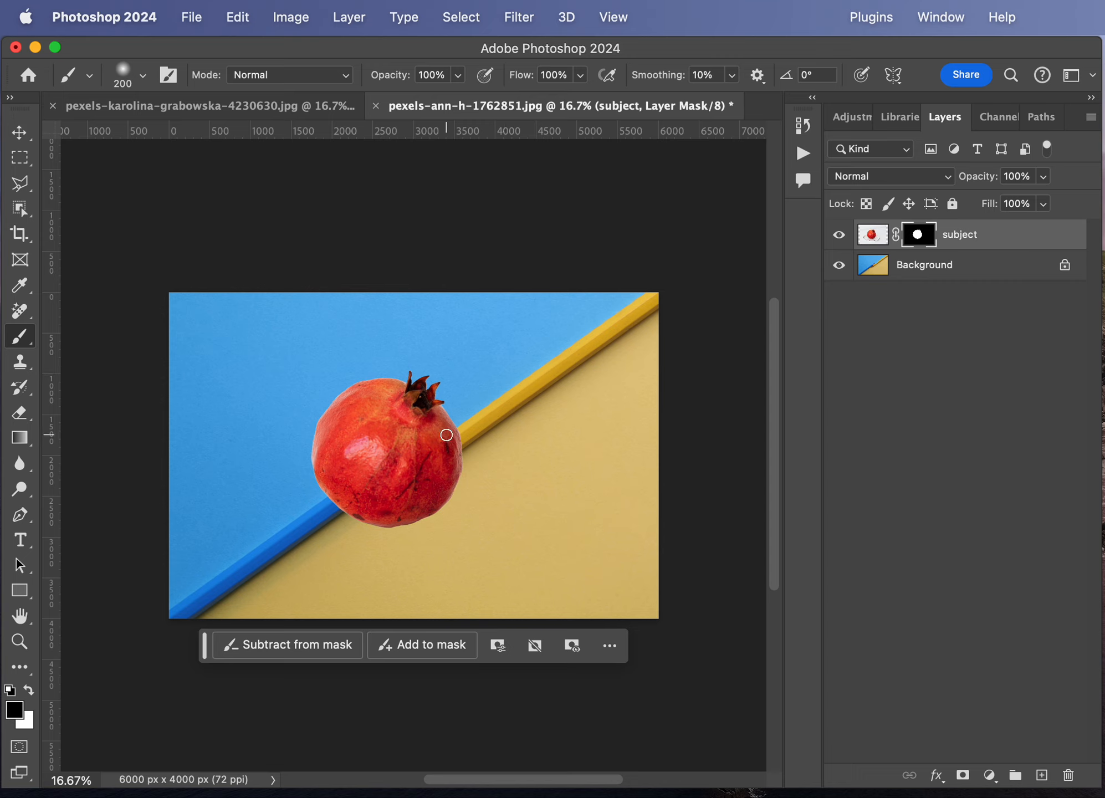
key(bracketright)
key(bracketright)
mouse_move(445, 434)
mouse_down()
mouse_move(454, 471)
mouse_move(439, 418)
mouse_move(458, 441)
mouse_move(455, 471)
mouse_move(444, 408)
mouse_up()
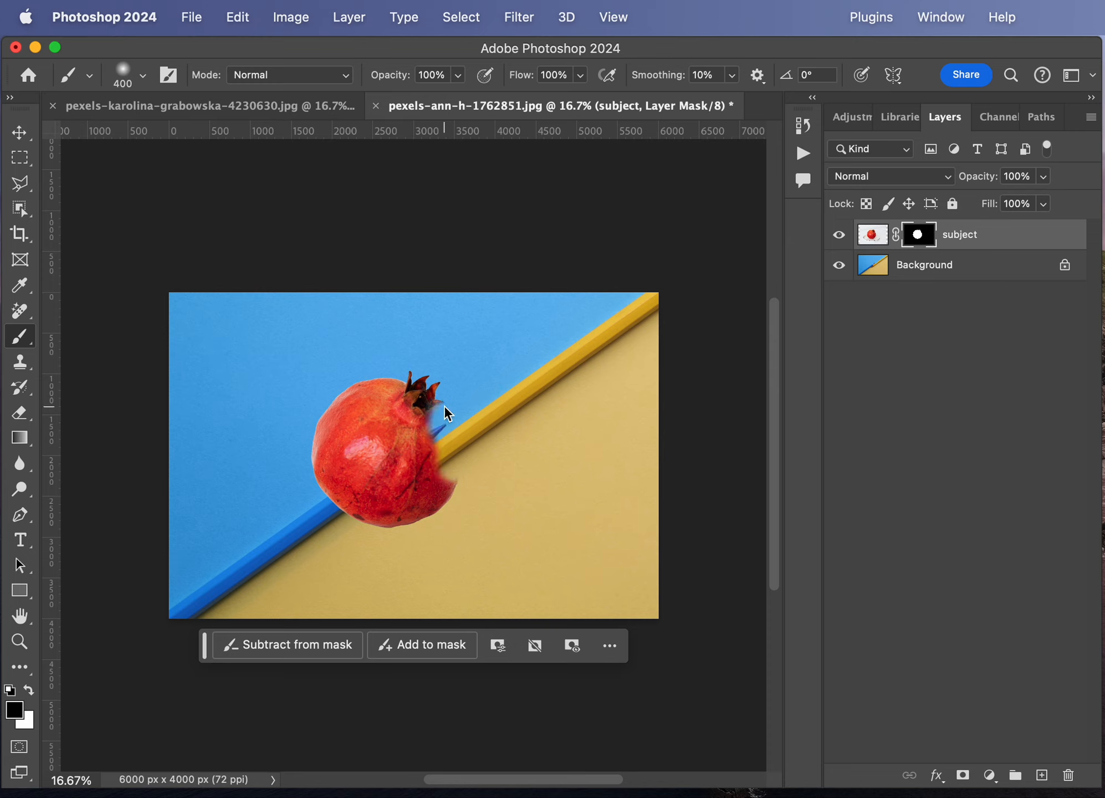
key(x)
drag(444, 407, 451, 477)
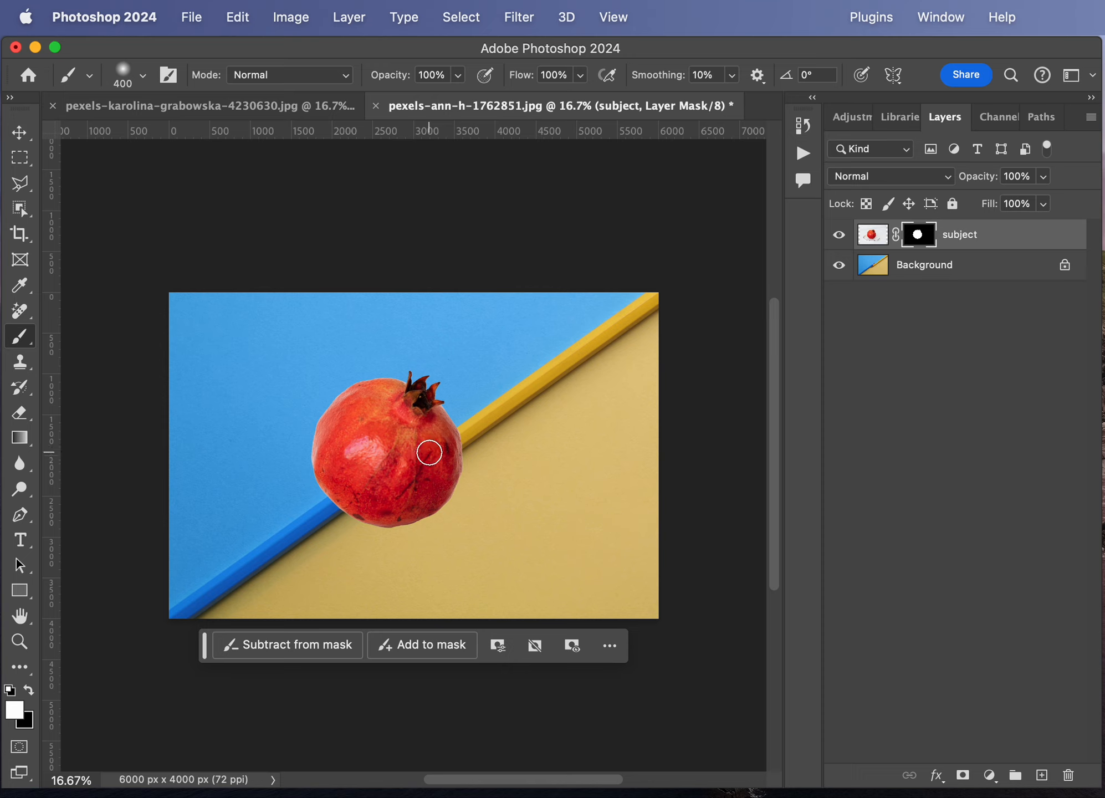
Step: Try larger and smaller brush sizes, settle on 175 px, and check the brush's hardness setting
key(bracketright)
key(bracketright)
key(bracketright)
key(bracketright)
key(bracketright)
key(bracketright)
key(bracketright)
key(bracketright)
key(bracketright)
key(bracketleft)
key(bracketleft)
key(bracketleft)
key(bracketleft)
key(bracketleft)
key(bracketleft)
key(bracketleft)
key(bracketleft)
key(bracketleft)
key(bracketleft)
key(bracketleft)
key(bracketleft)
key(bracketleft)
click(124, 70)
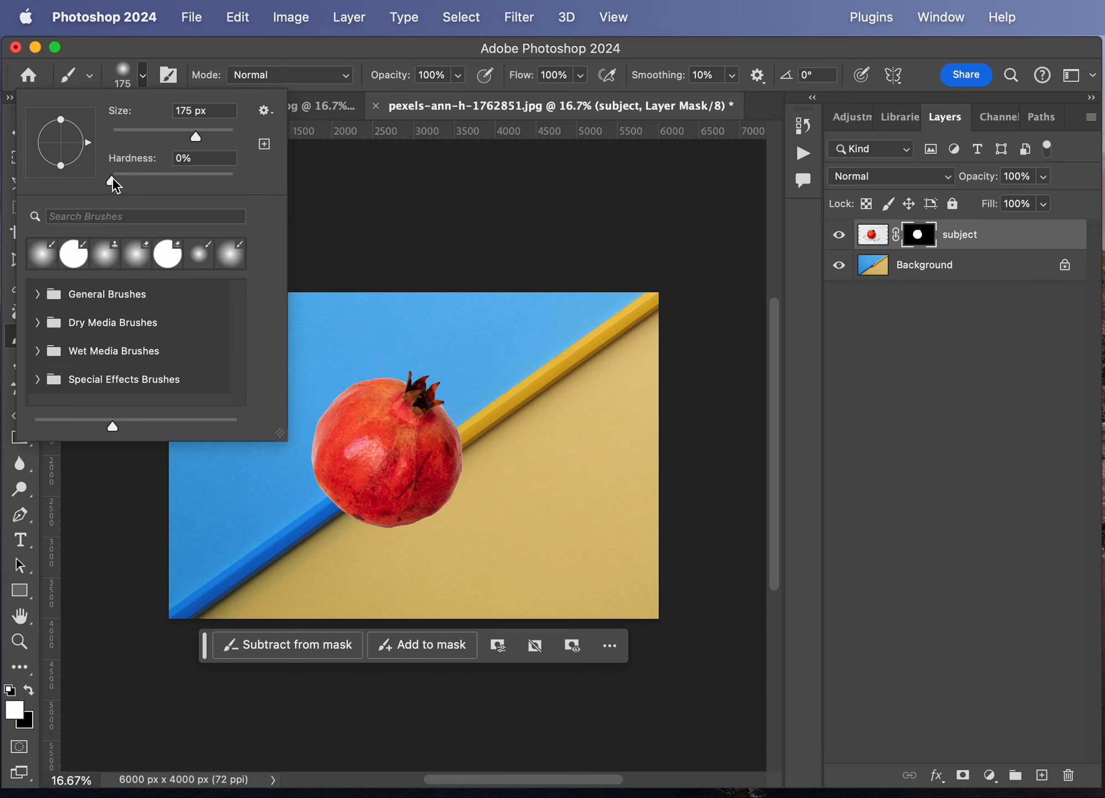
key(Return)
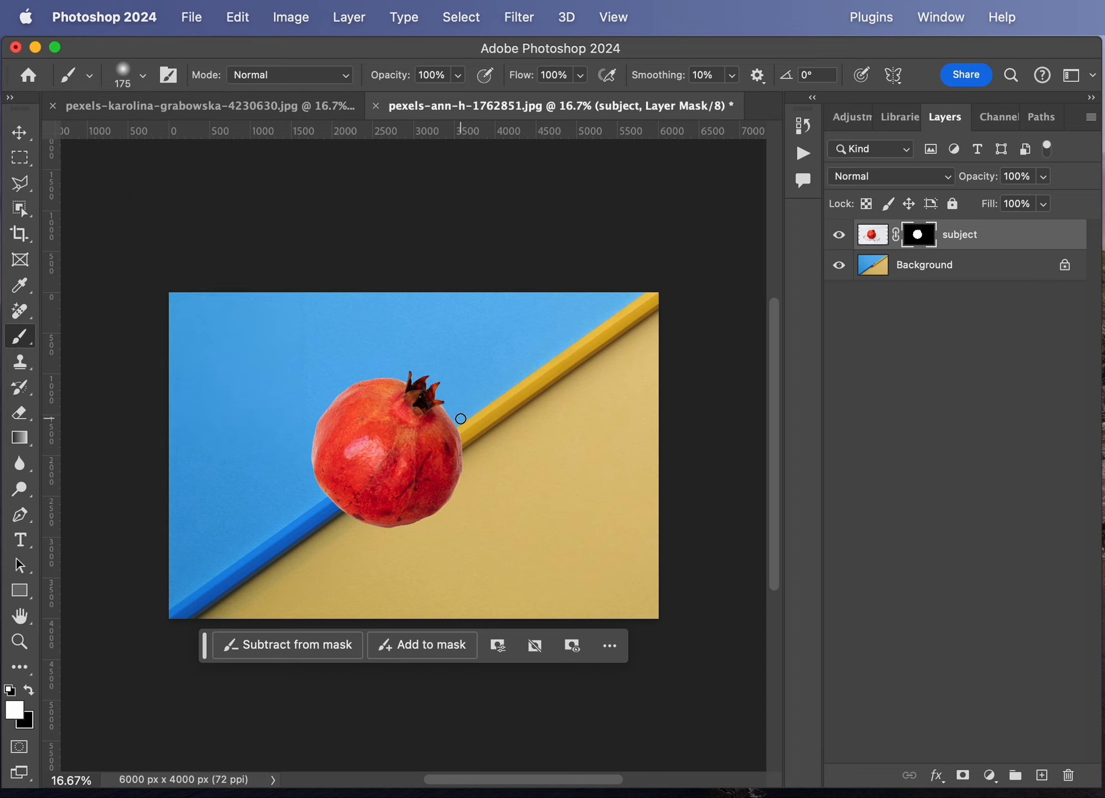
Step: Paint white on the mask along the pomegranate's right edge, and trim the excess and the upper-left outline with black
key(super+equal)
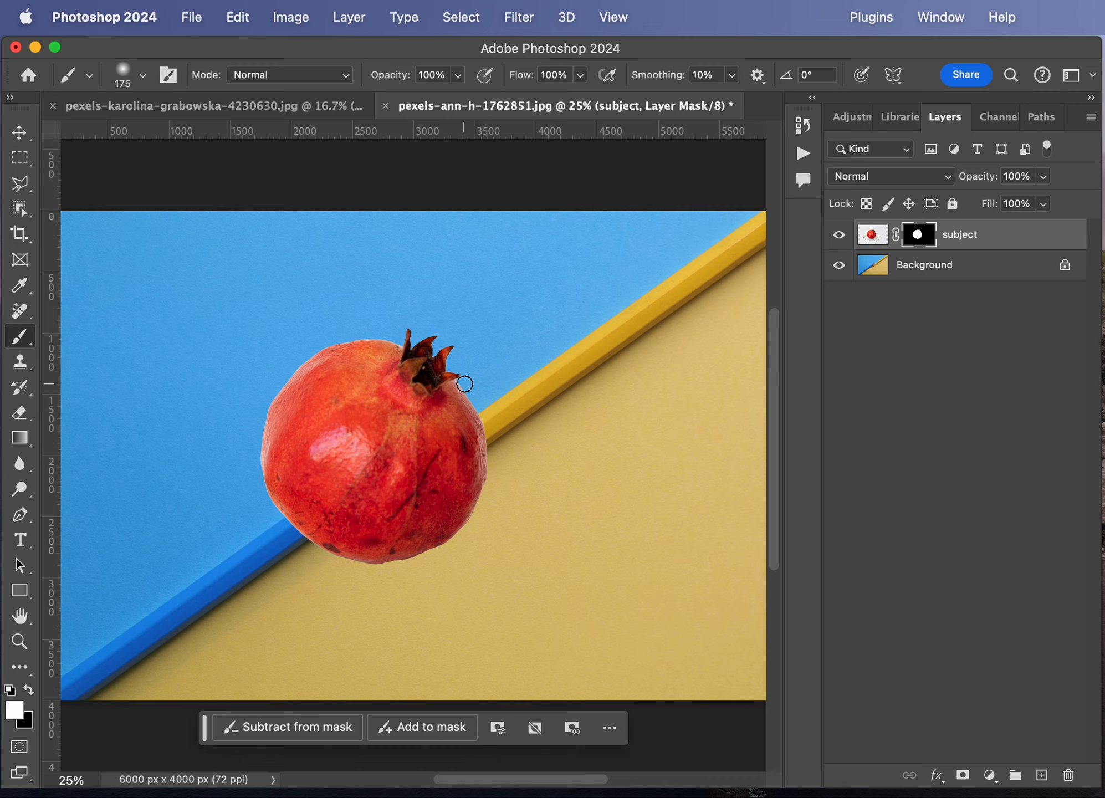
mouse_move(465, 384)
mouse_down()
mouse_move(456, 379)
mouse_move(485, 437)
mouse_move(479, 487)
mouse_up()
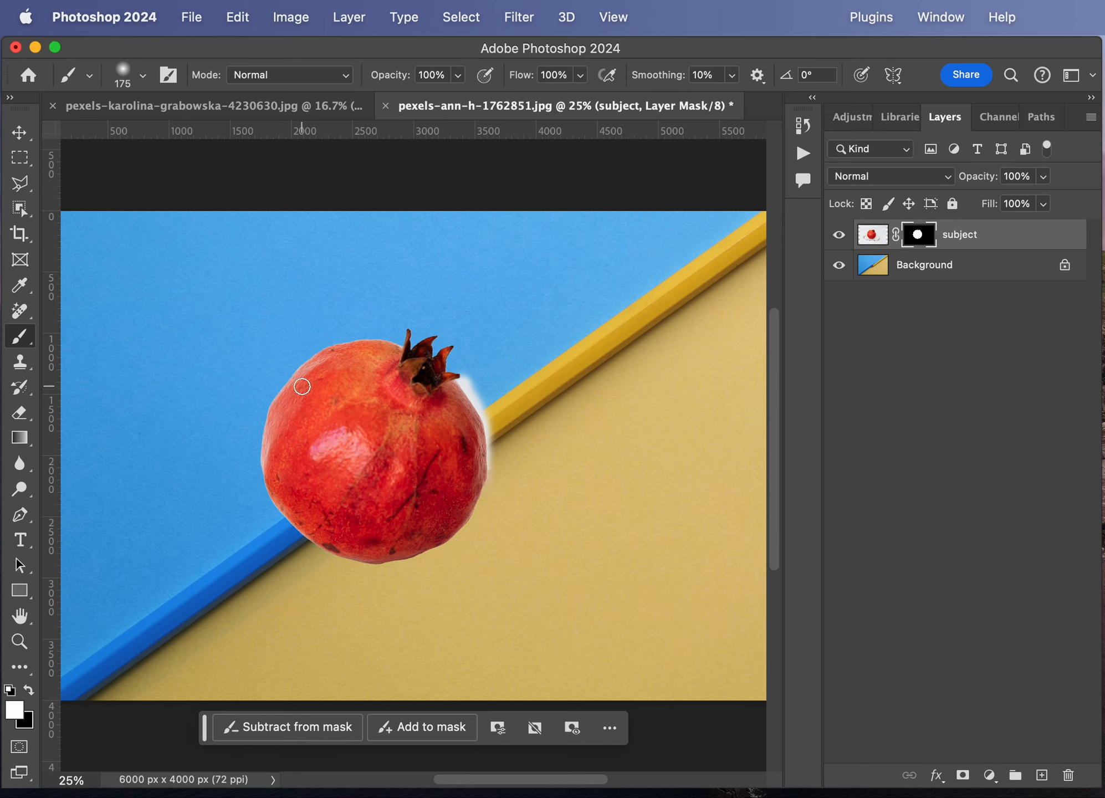
click(28, 691)
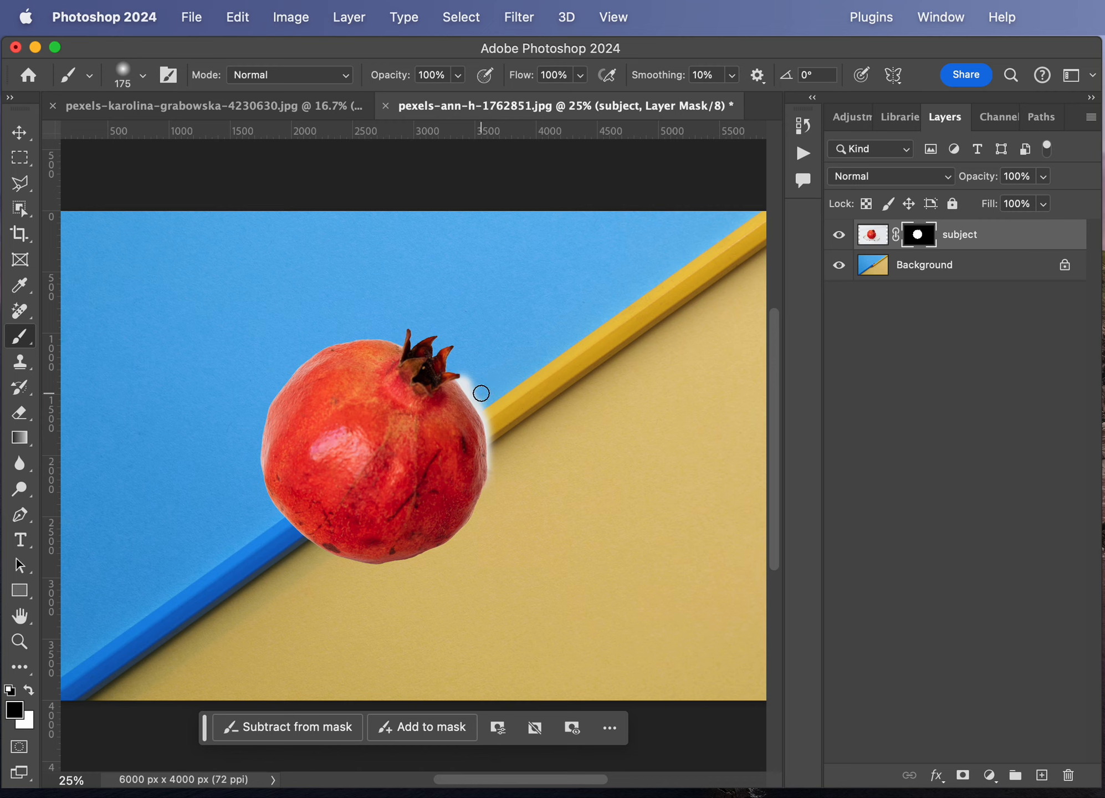
mouse_move(478, 387)
mouse_down()
mouse_move(466, 380)
mouse_move(498, 439)
mouse_move(498, 478)
mouse_move(494, 487)
mouse_move(490, 415)
mouse_move(463, 379)
mouse_move(489, 420)
mouse_move(491, 500)
mouse_move(497, 450)
mouse_move(486, 396)
mouse_move(467, 379)
mouse_move(493, 443)
mouse_move(486, 504)
mouse_move(467, 537)
mouse_move(414, 564)
mouse_move(329, 569)
mouse_up()
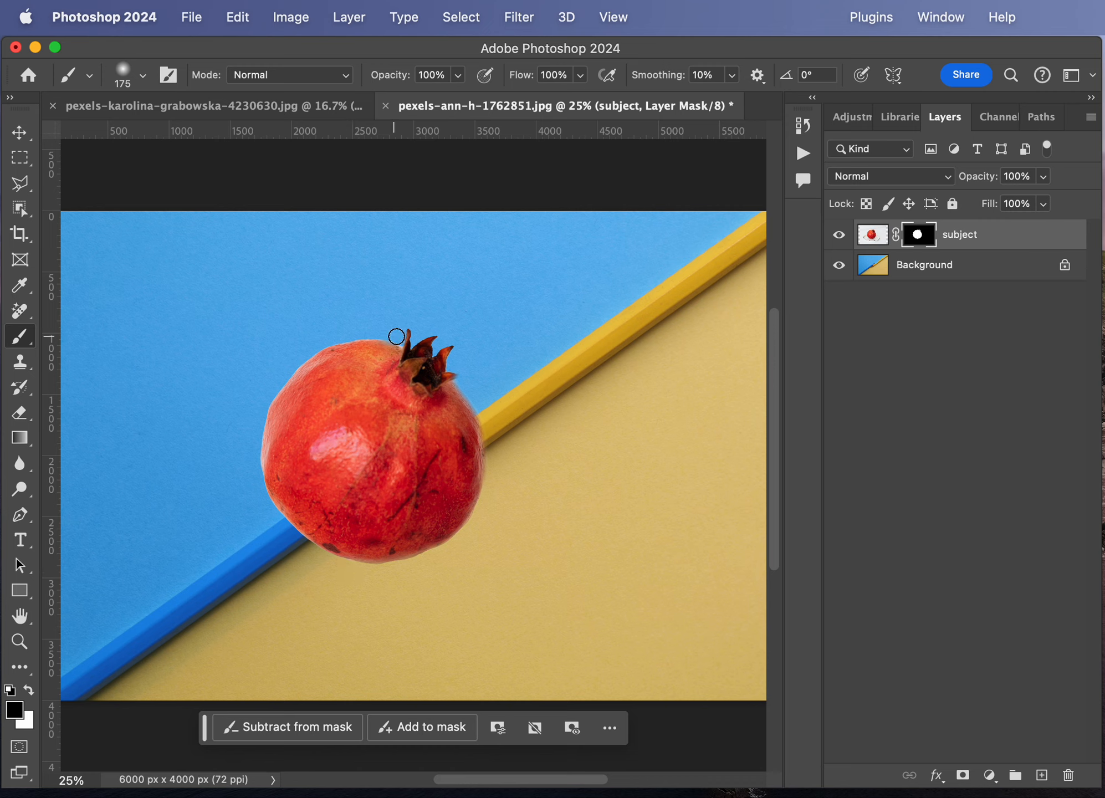
mouse_move(399, 338)
mouse_down()
mouse_move(324, 339)
mouse_move(265, 399)
mouse_move(293, 414)
mouse_move(276, 405)
mouse_move(289, 402)
mouse_move(289, 420)
mouse_move(279, 411)
mouse_move(290, 401)
mouse_up()
Step: Alternate the mask brush colour between white and black, finishing with black
click(30, 689)
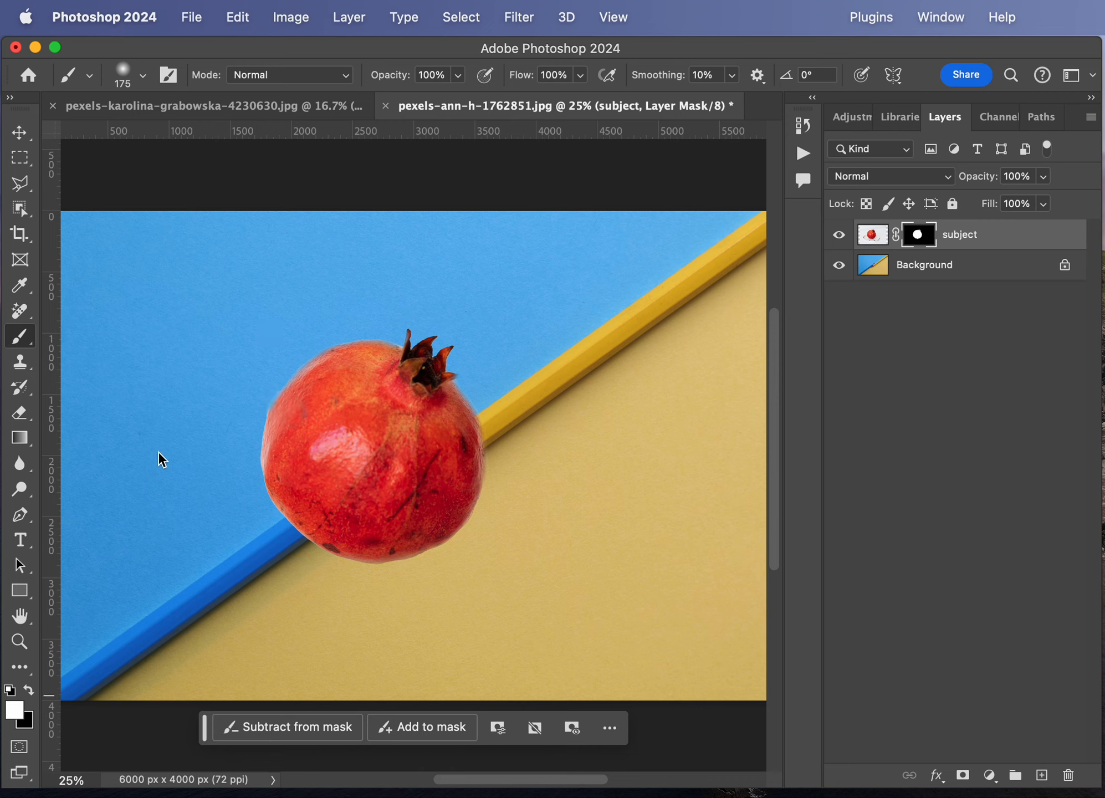
click(29, 689)
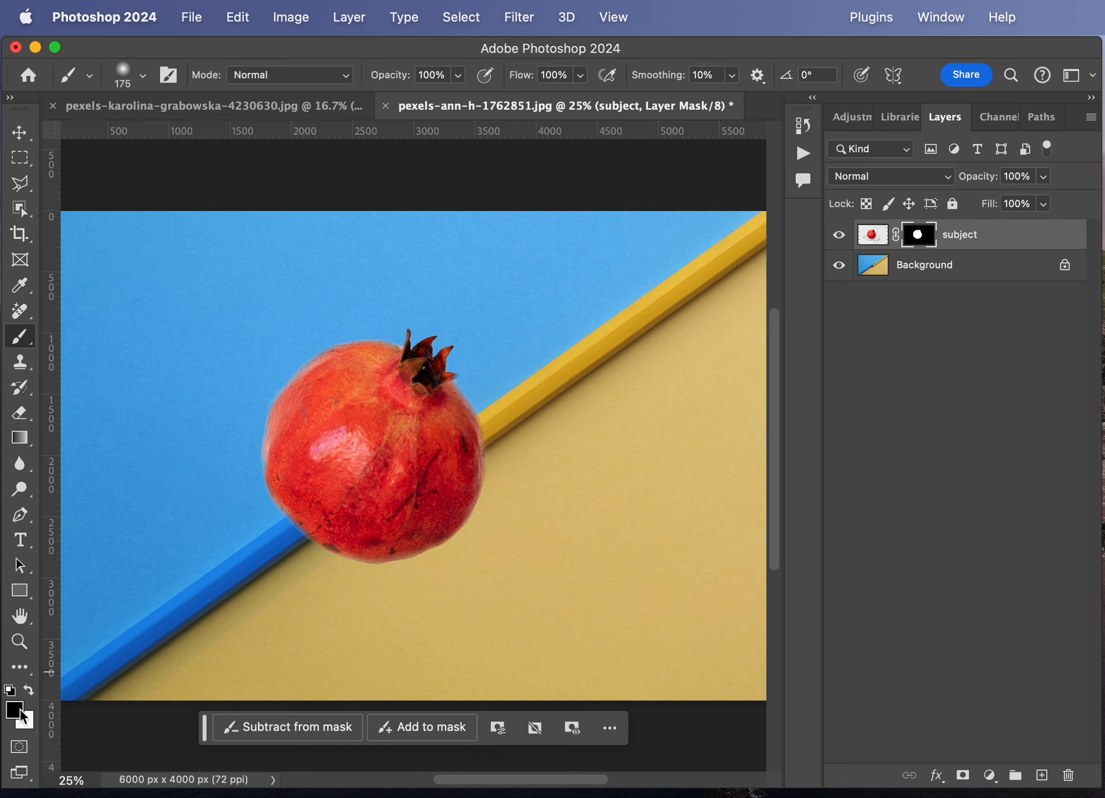
click(28, 690)
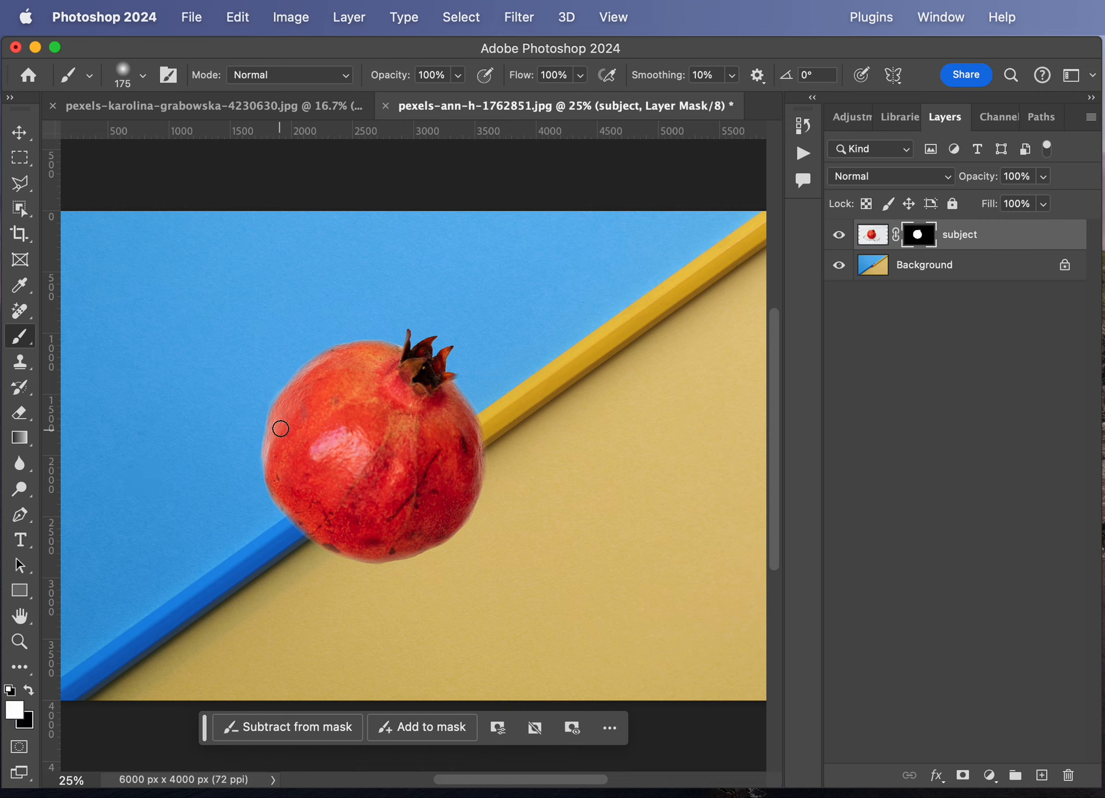
click(30, 688)
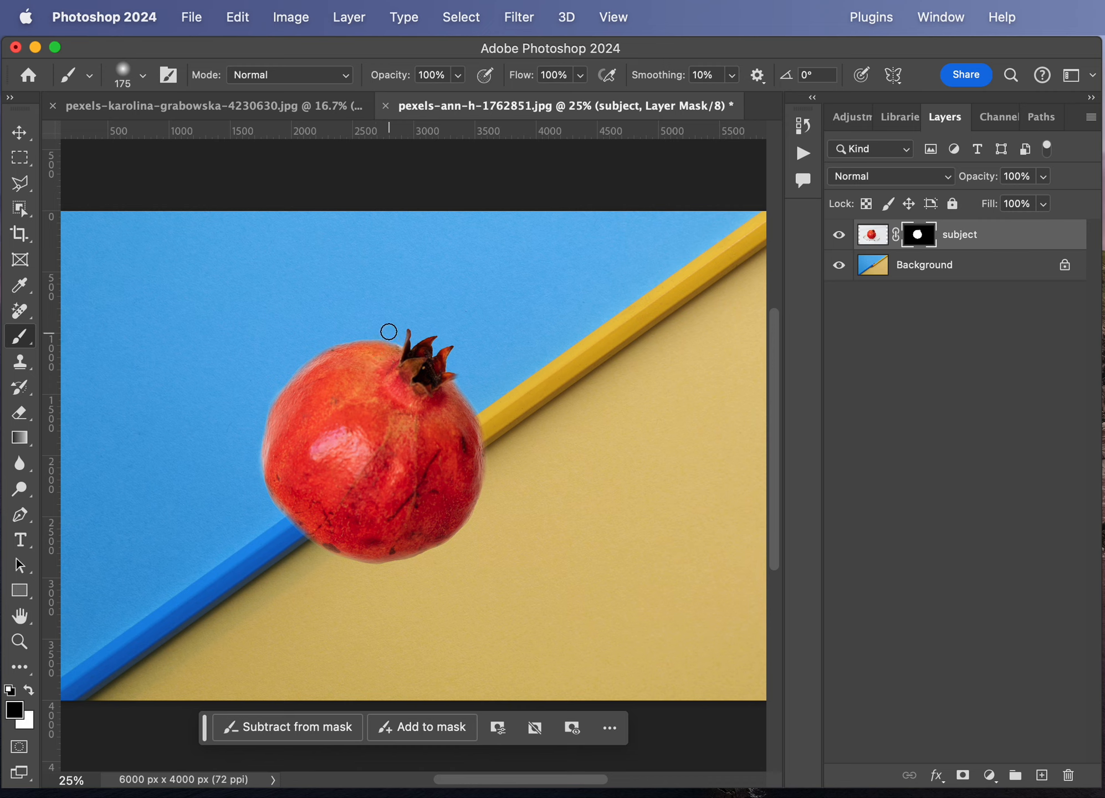
Step: Reduce the mask brush size to 70 px and keep black as the painting colour
key(bracketleft)
key(bracketleft)
key(bracketleft)
click(29, 689)
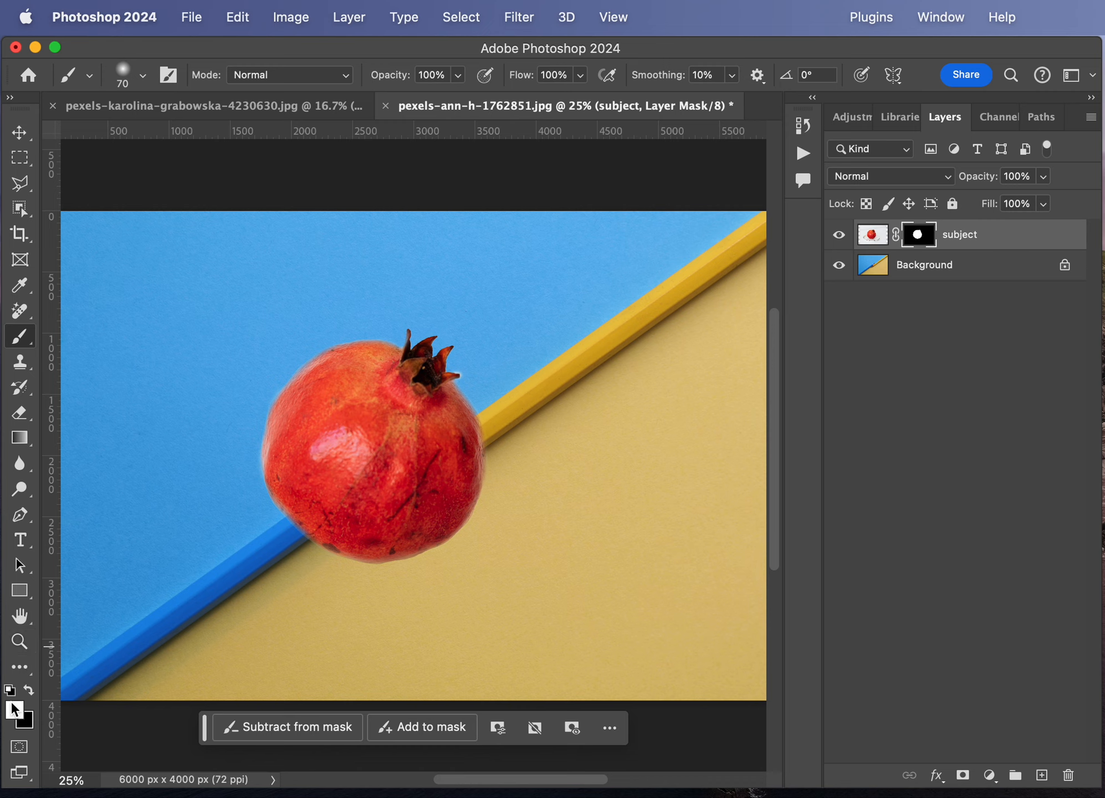
click(29, 689)
key(super+minus)
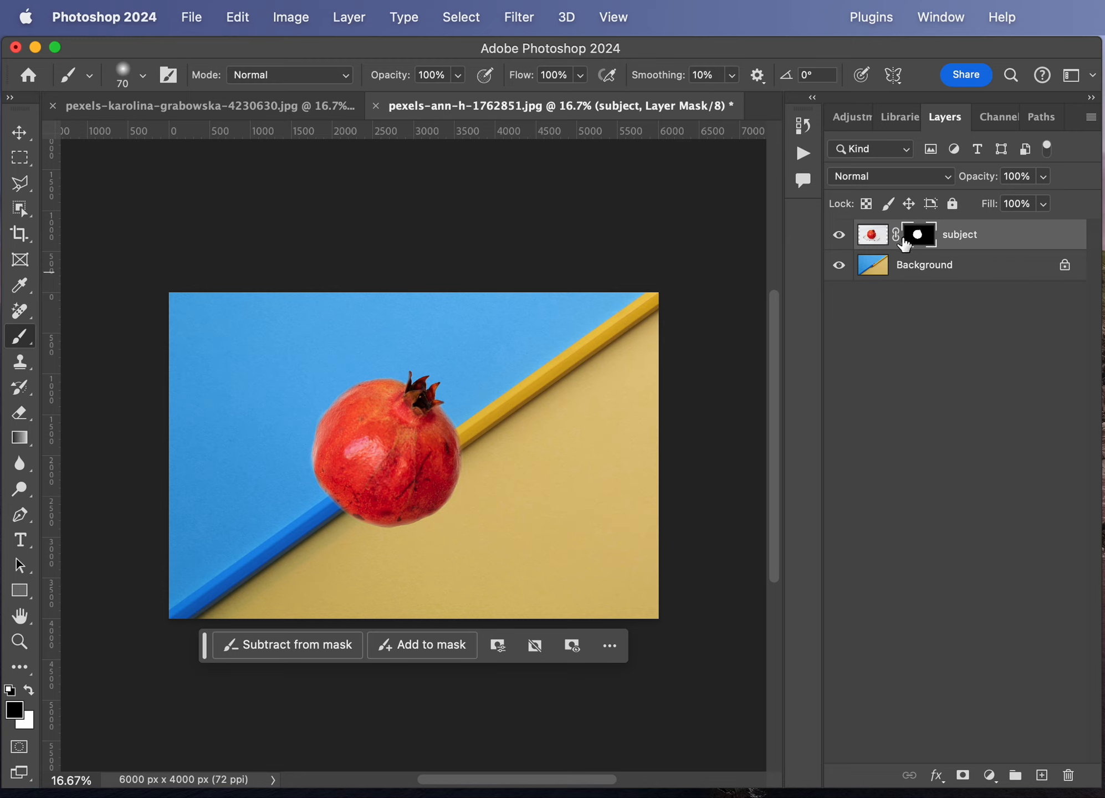
Step: Try lowering the subject layer's opacity and return it to 100%
click(1044, 176)
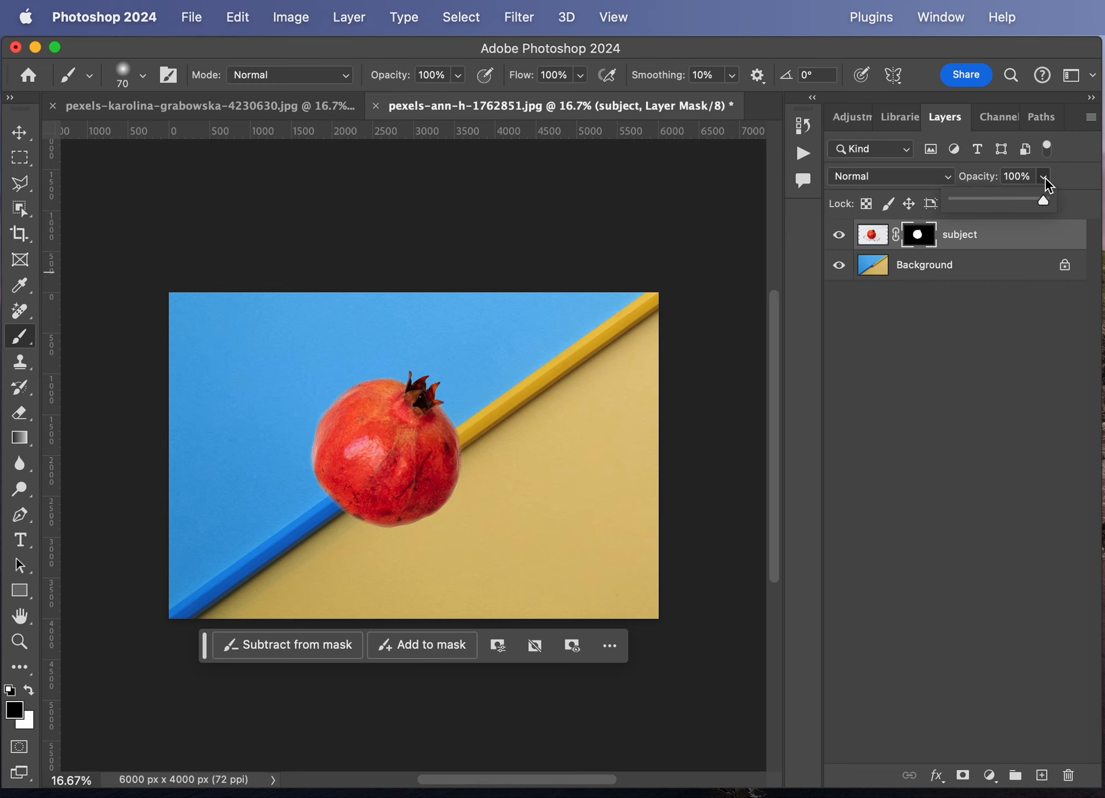
click(1021, 200)
drag(1028, 200, 1057, 205)
Step: Set the subject layer's blend mode to Darken
click(896, 182)
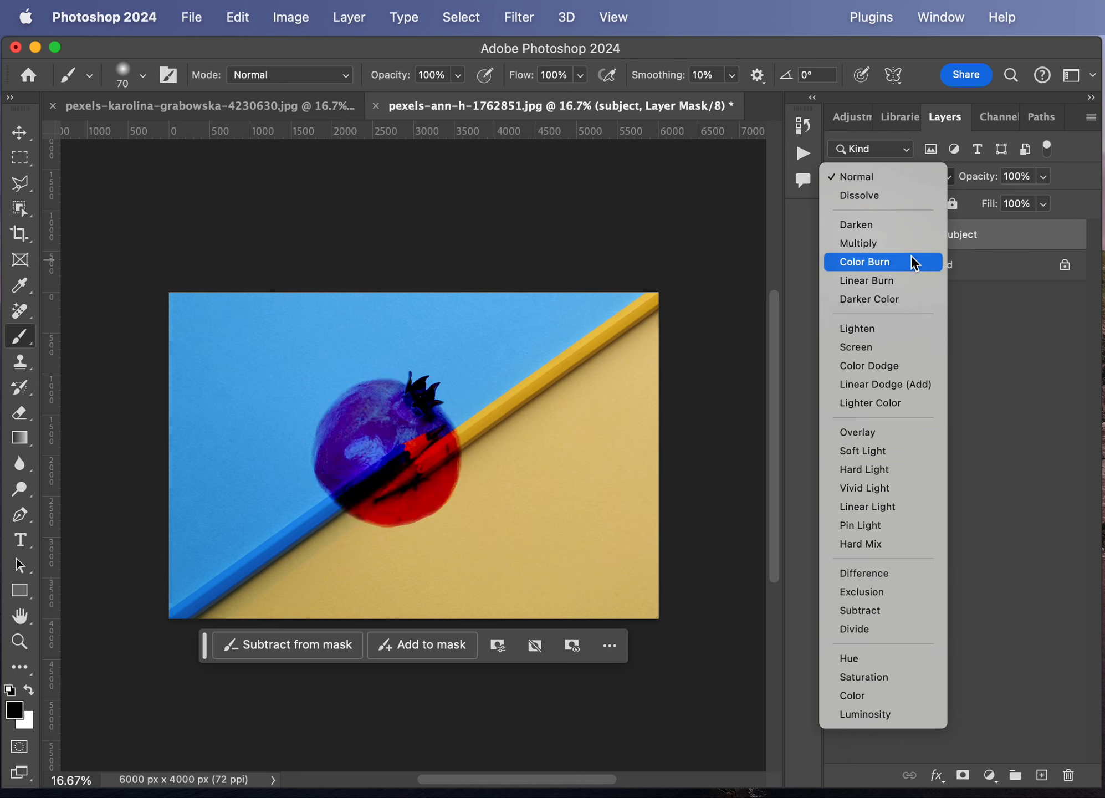
click(910, 225)
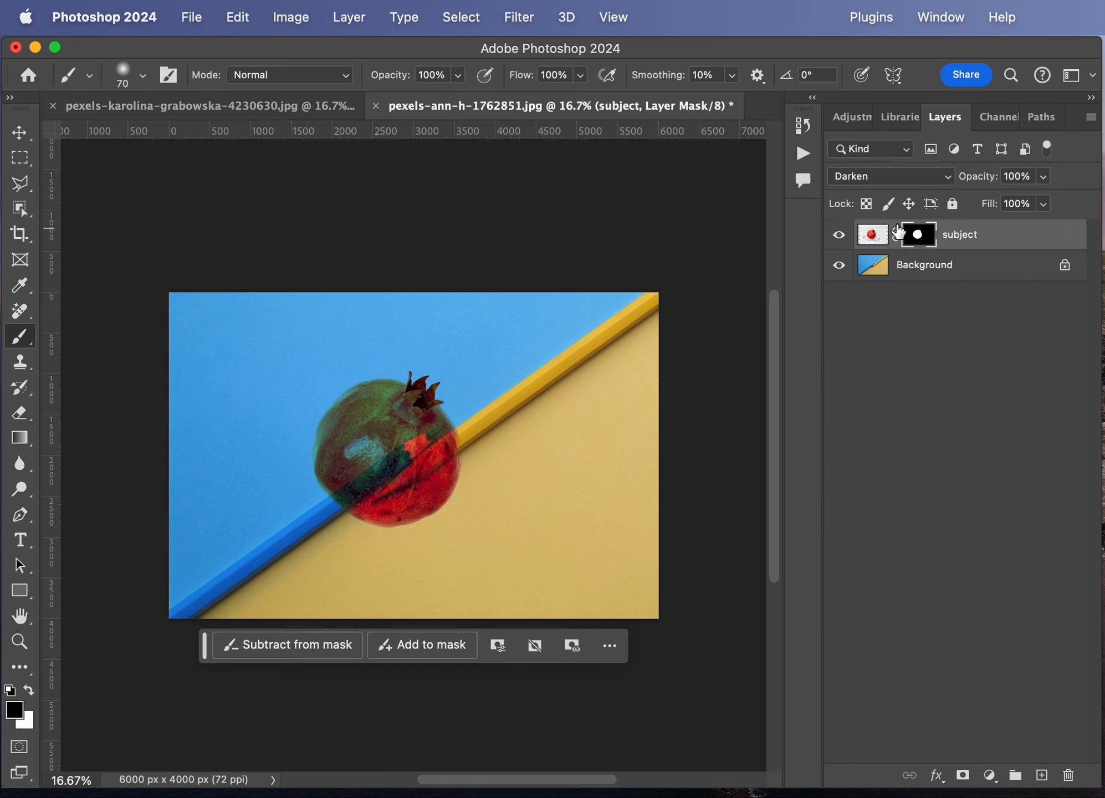
Step: Target the subject layer's image instead of its mask and set the layer's blend mode to Color Dodge
click(871, 235)
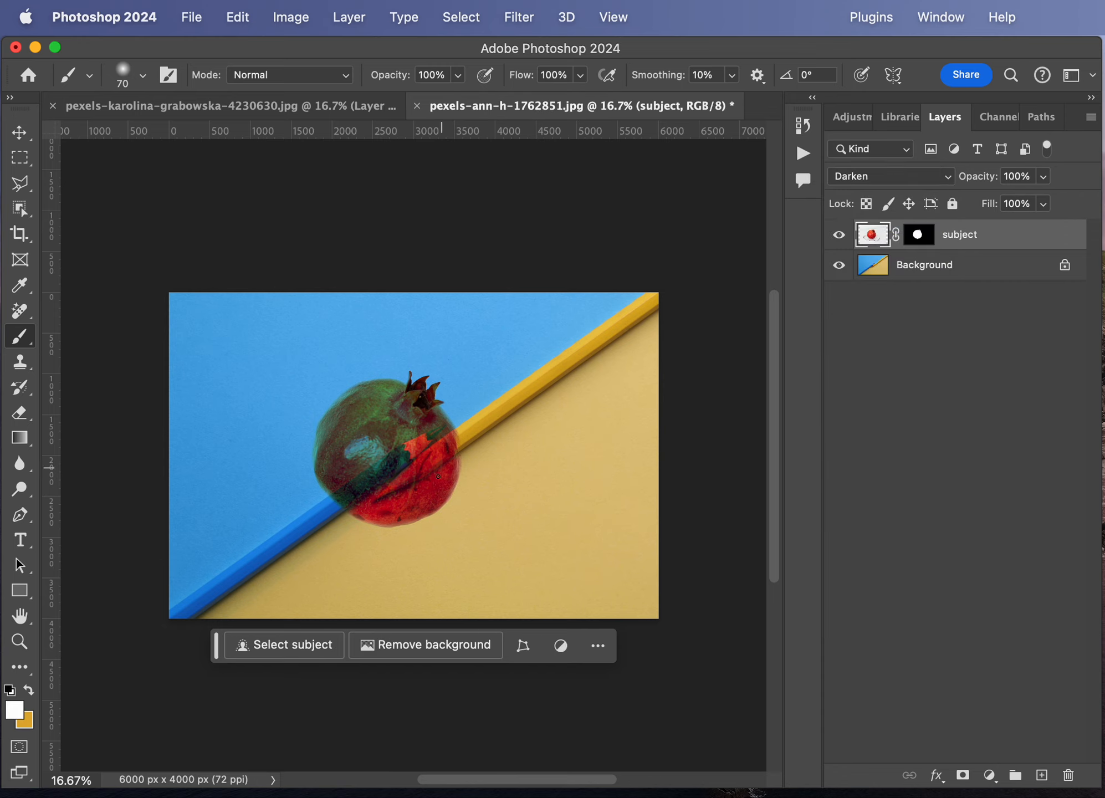
click(877, 177)
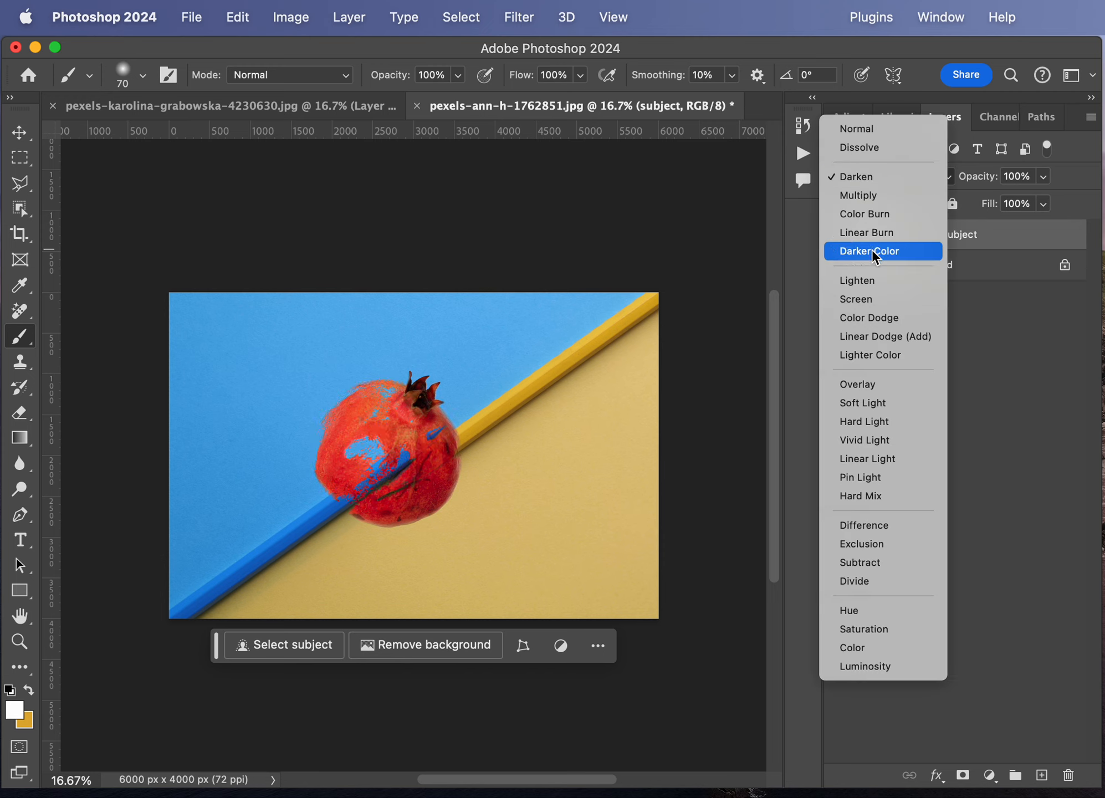
click(868, 316)
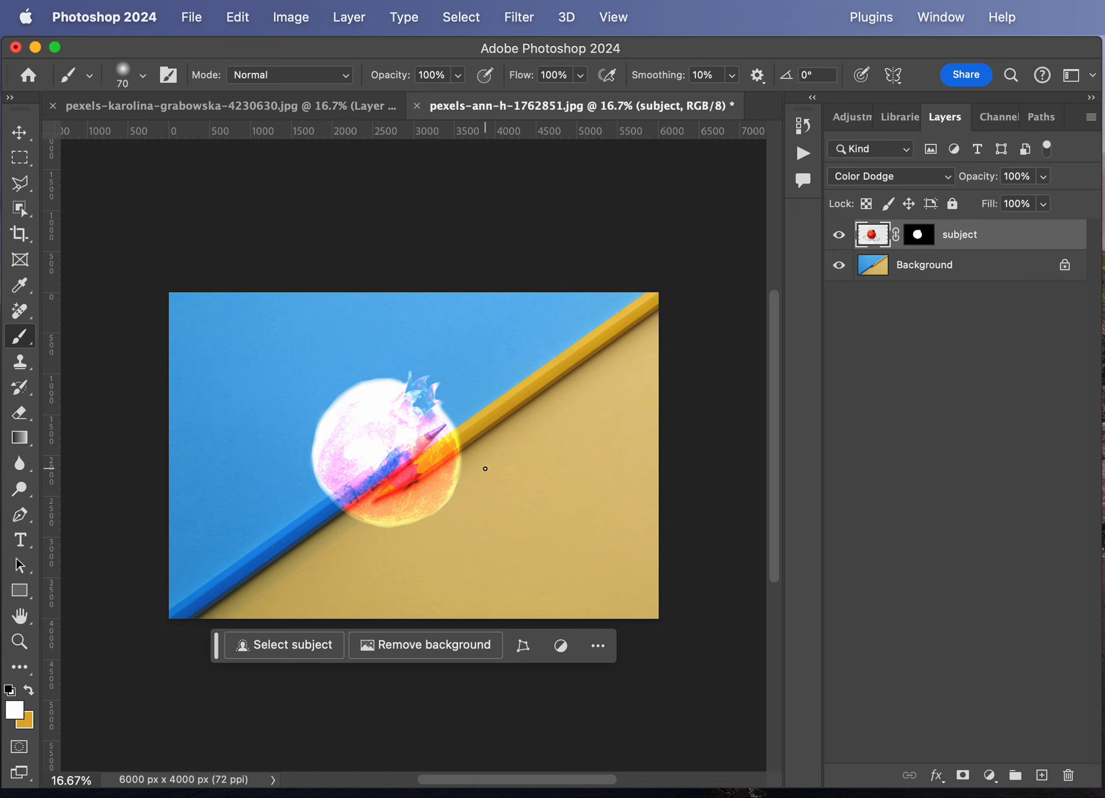
Step: Scale the subject layer proportionally to about 145%, reposition the pomegranate over the meeting pencil tips, and keep the subject layer selected
key(super+t)
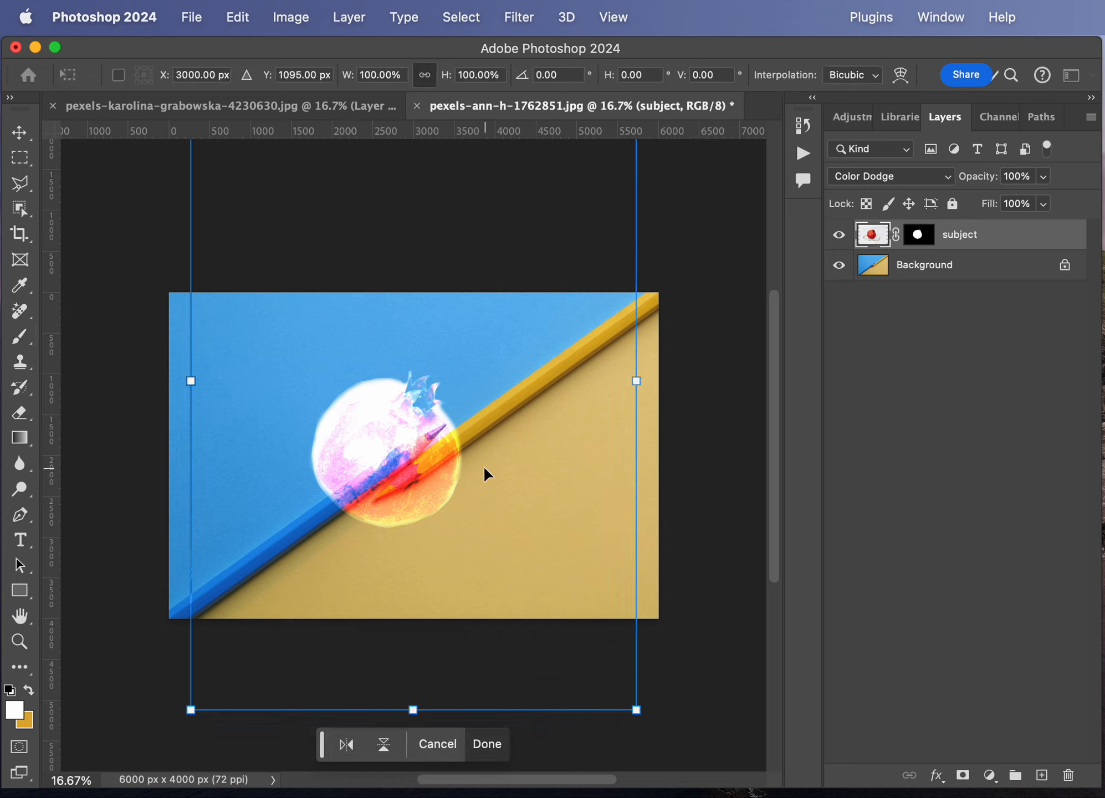
drag(638, 708, 715, 734)
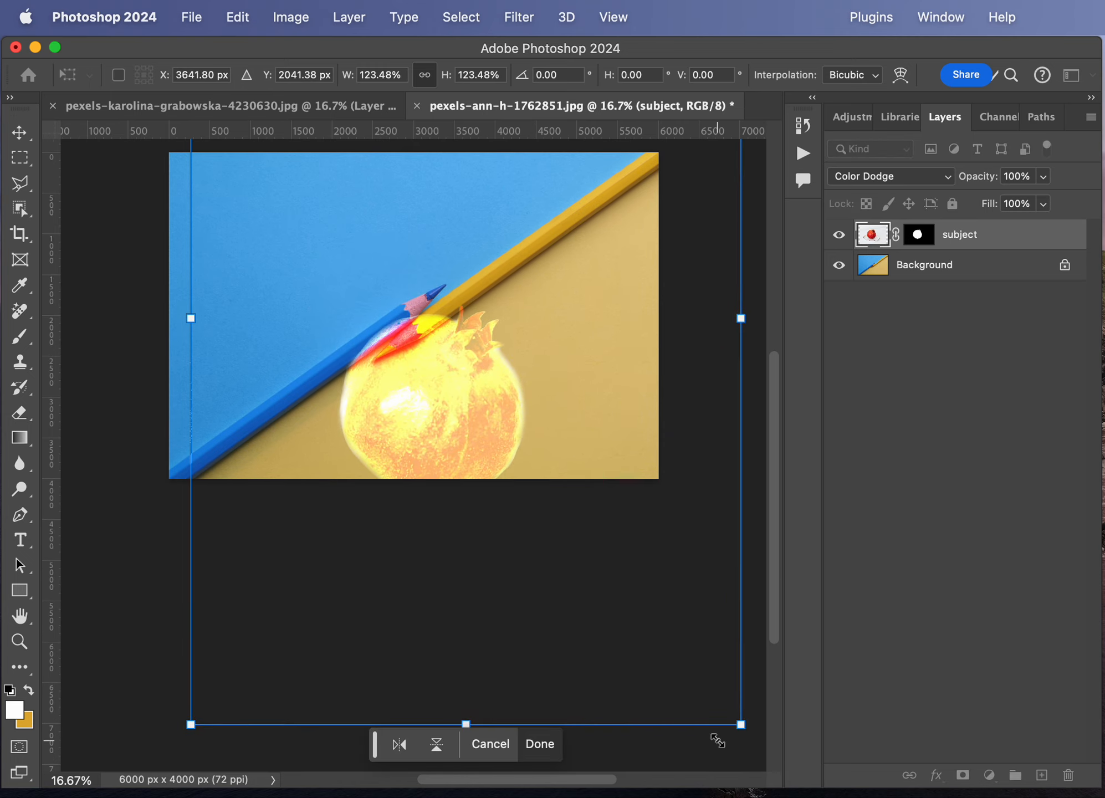
drag(779, 390, 783, 321)
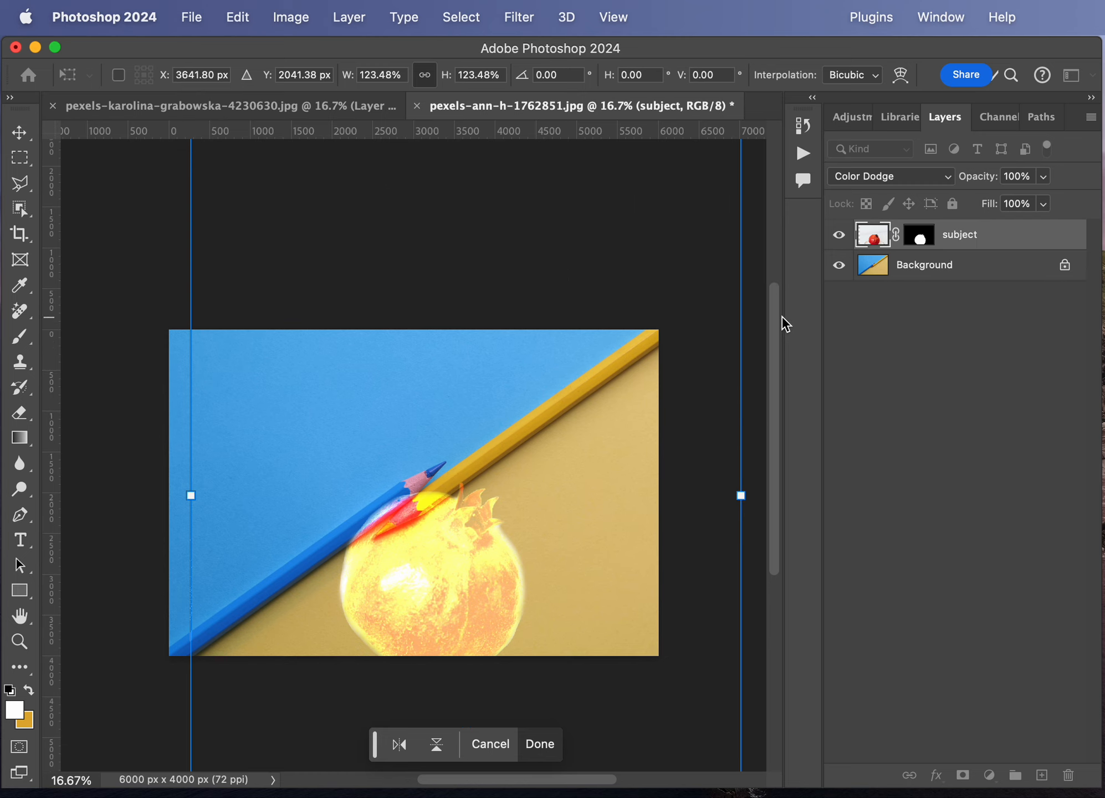
drag(380, 543, 384, 448)
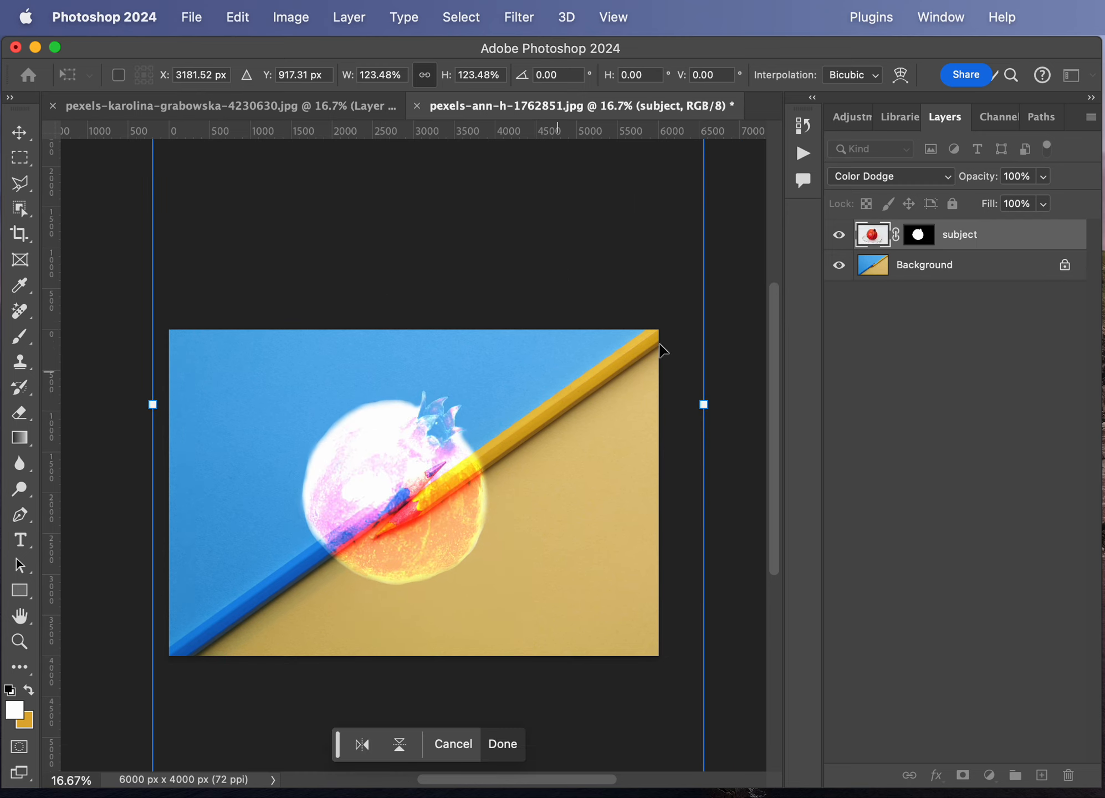
drag(704, 407, 779, 421)
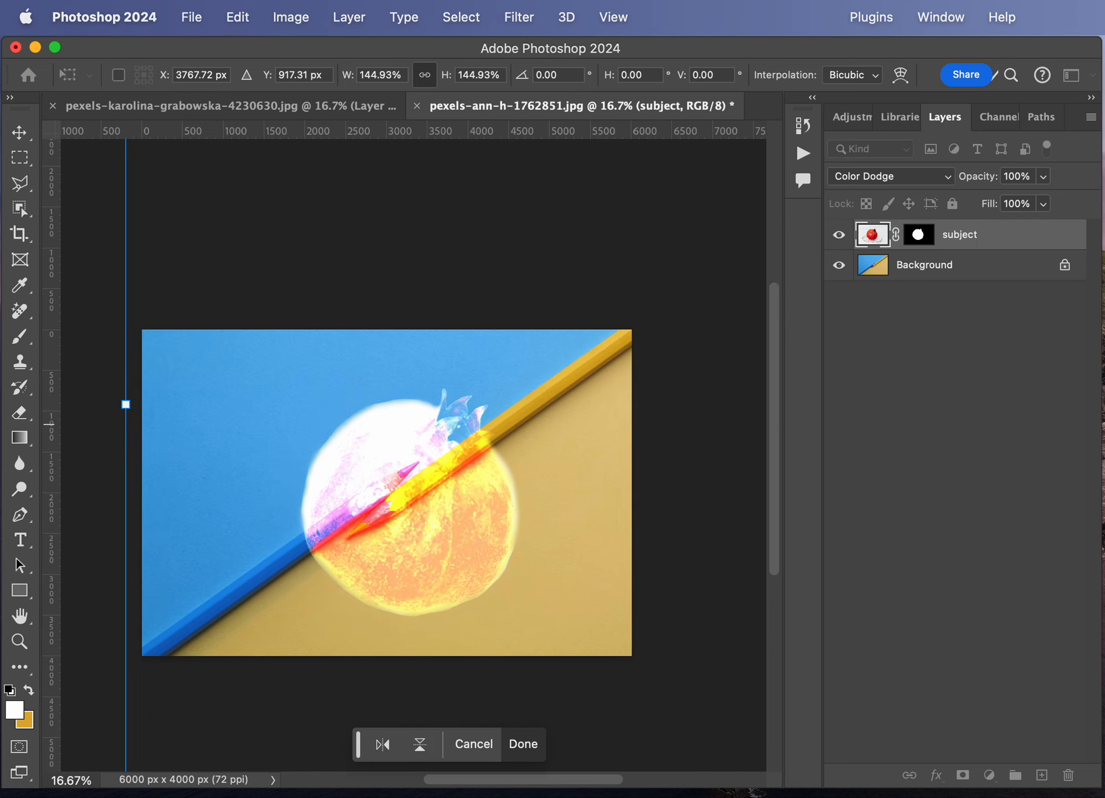
drag(397, 472, 382, 504)
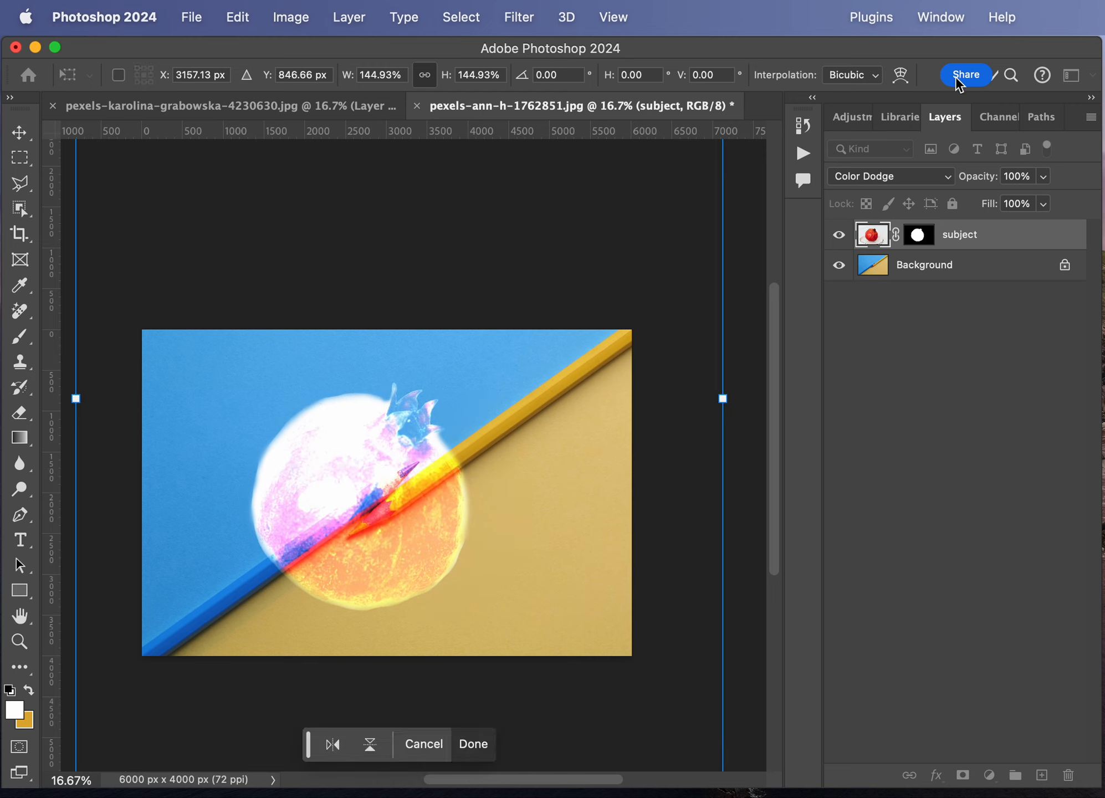
click(990, 265)
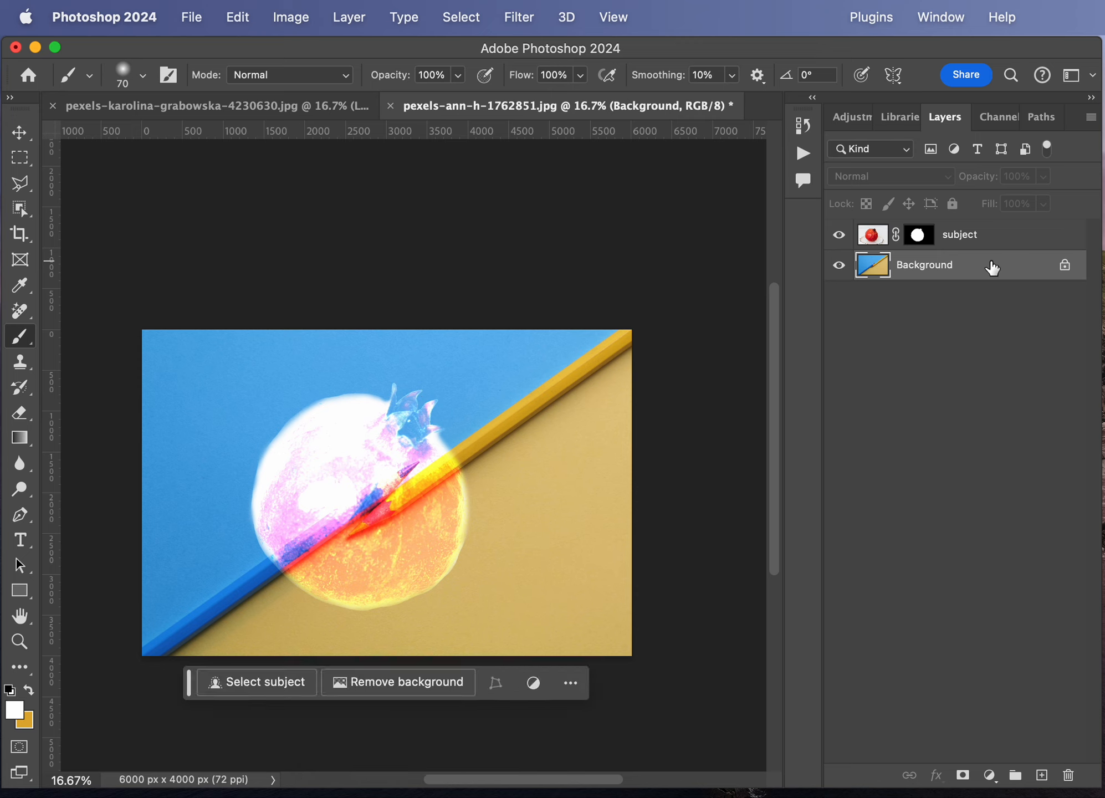
click(998, 240)
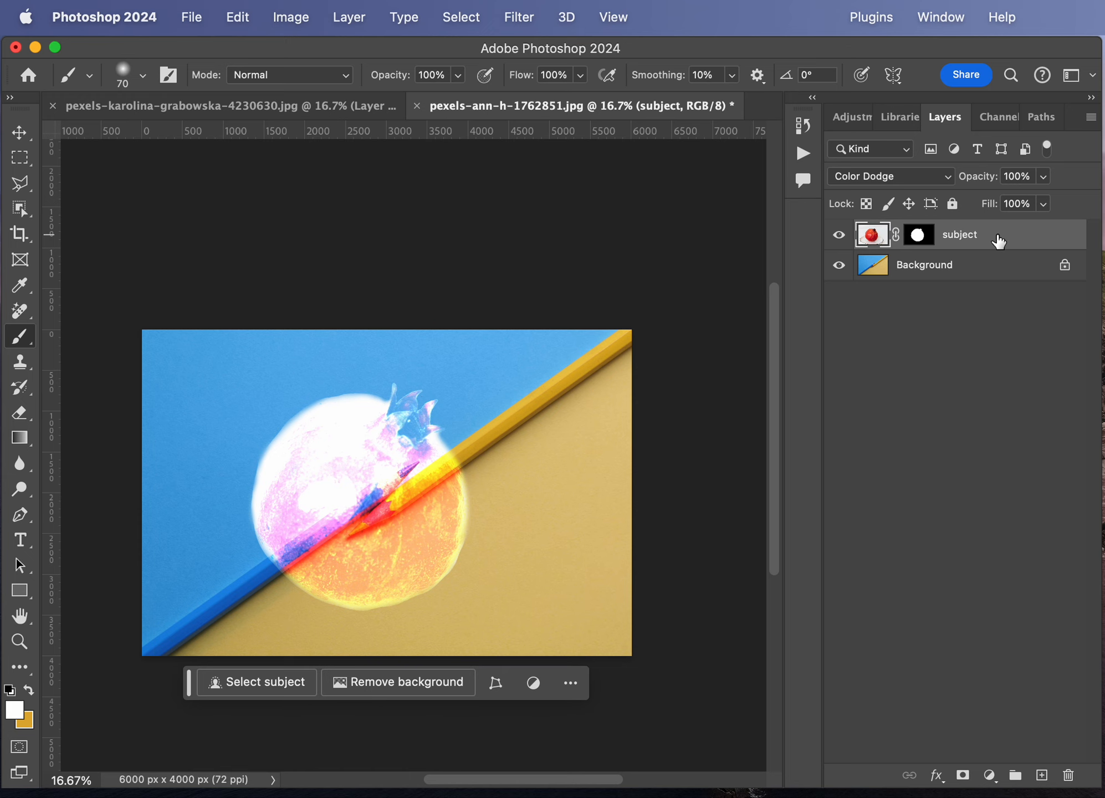
click(191, 17)
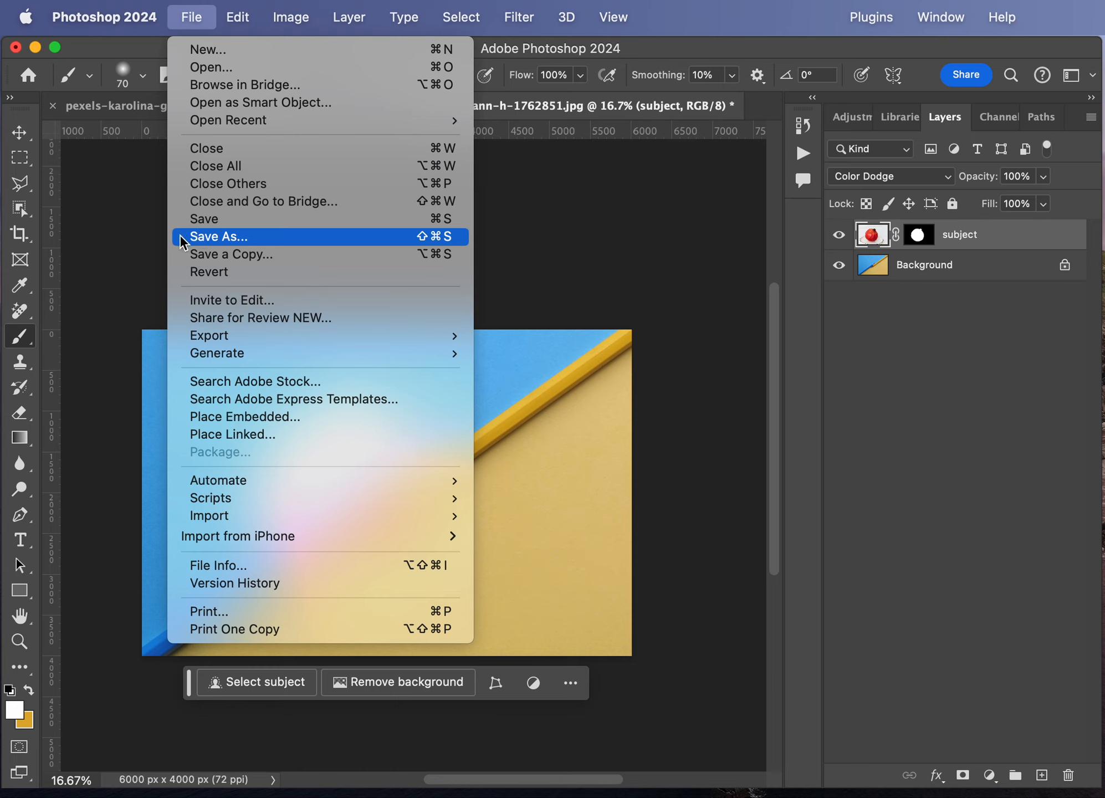
click(147, 234)
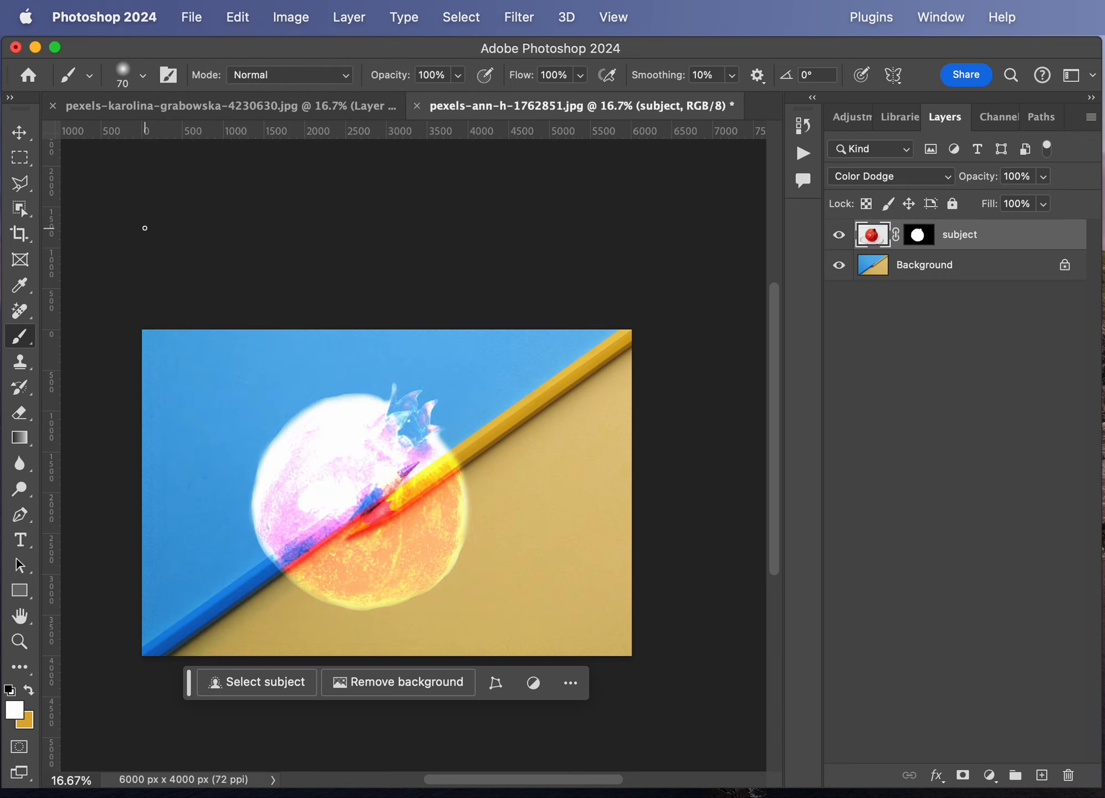